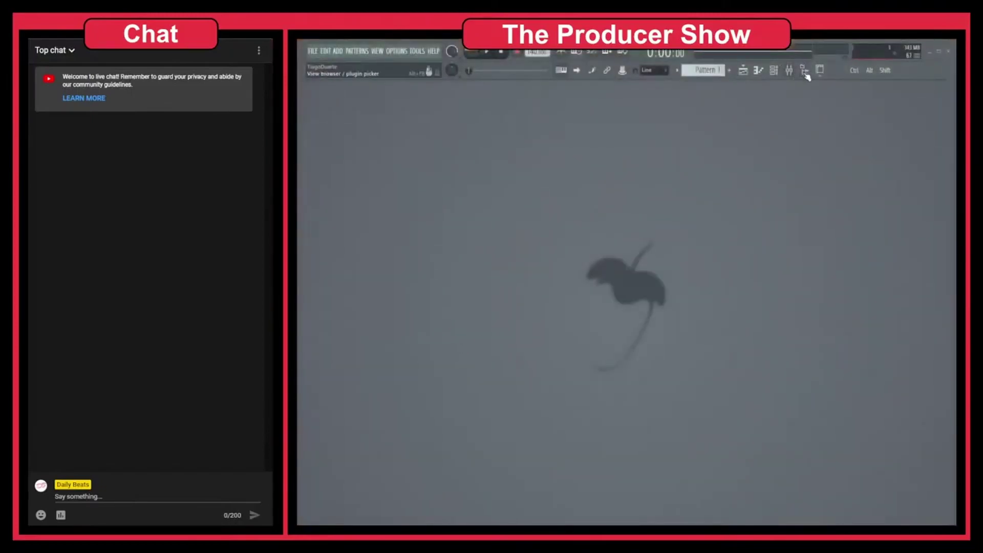
In the browser, expand DailyBeats.pt > 05 - Daily Beats Vol3 > Sample pack
left_click(806, 73)
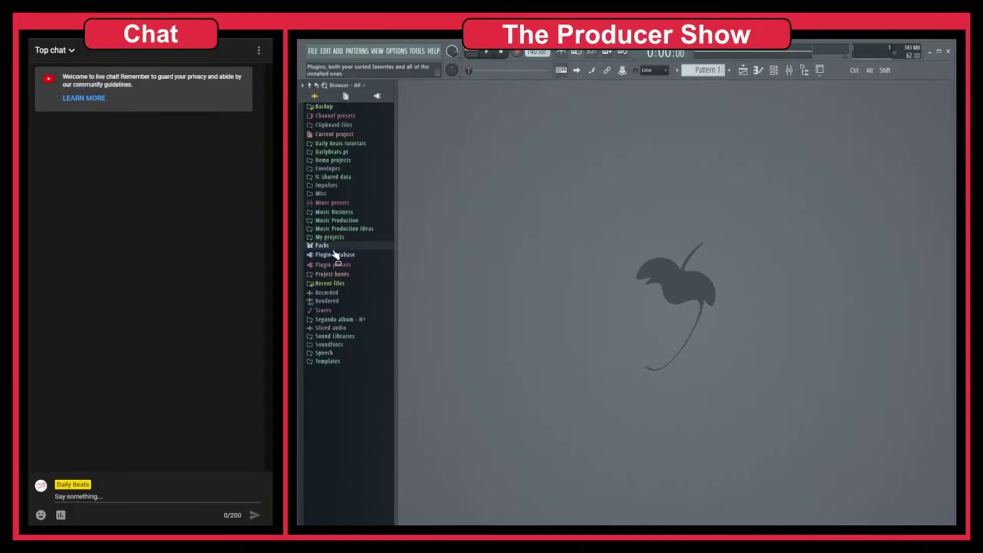
left_click(356, 152)
scroll(347, 282, "down", 5)
scroll(351, 279, "up", 4)
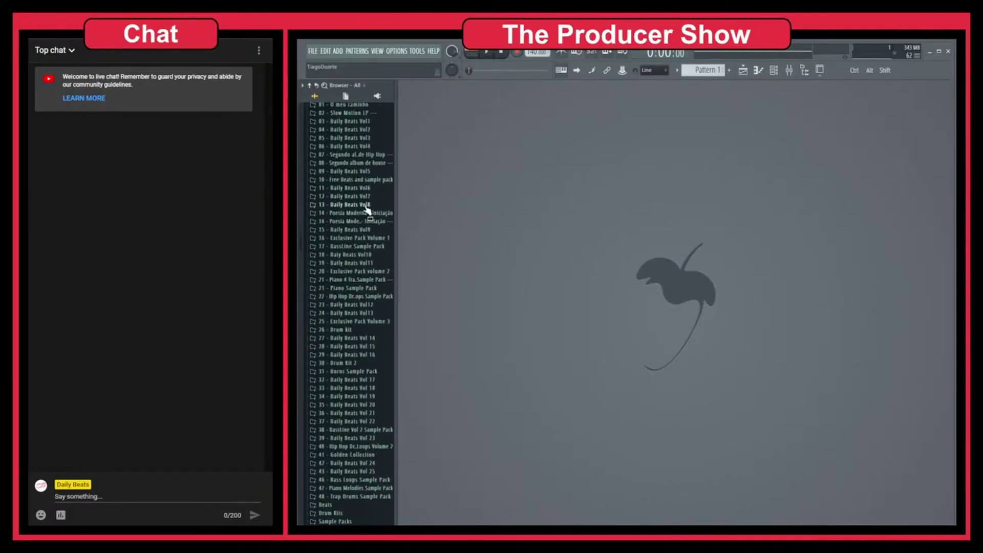
left_click(351, 138)
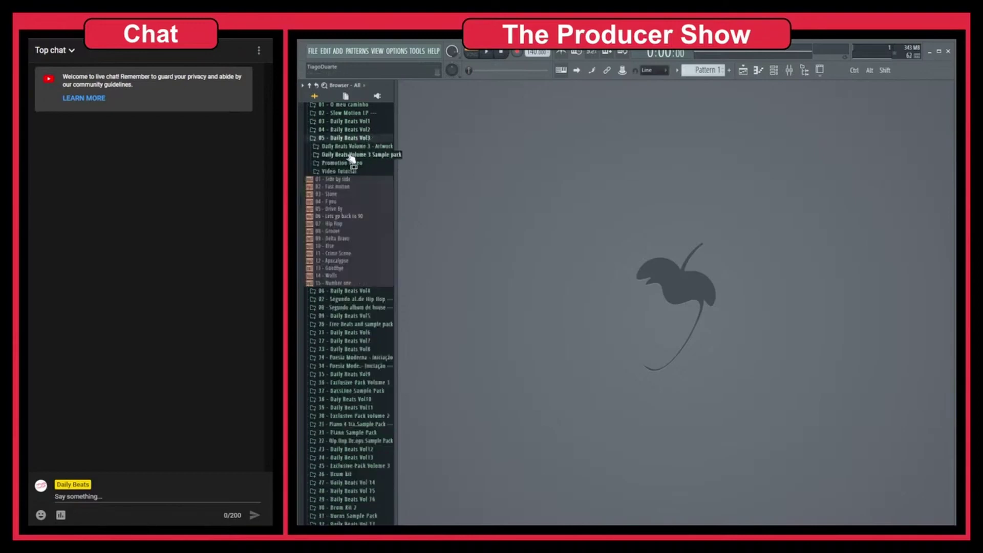
left_click(367, 157)
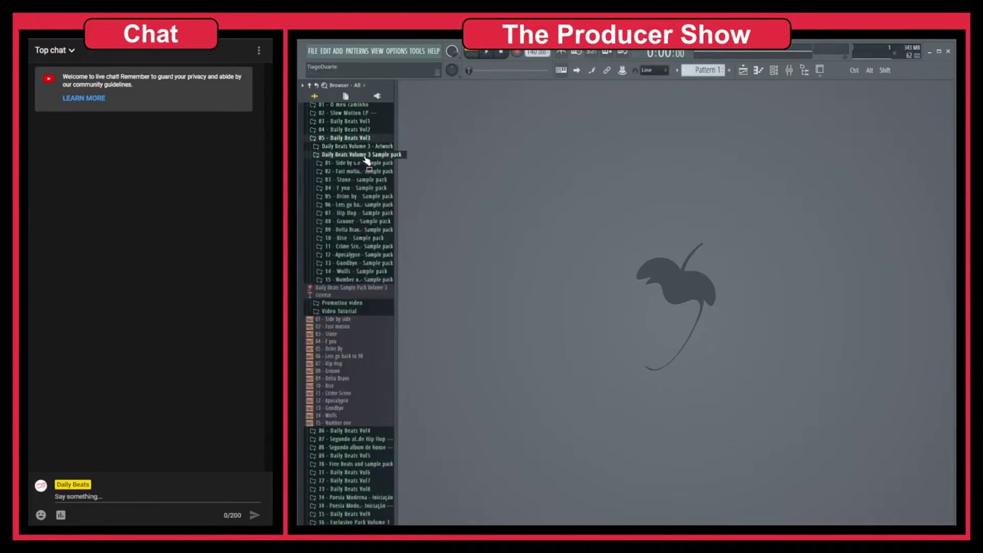
Widen the browser, preview the Stone Splash and Guitar samples, then expand the F you pack
left_click_drag(399, 211, 433, 204)
left_click(357, 181)
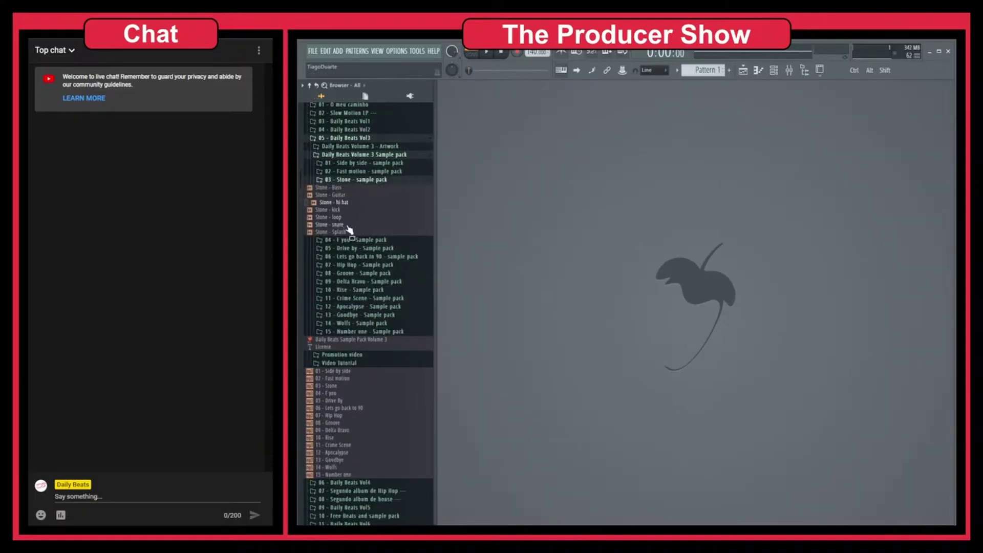
left_click(350, 233)
left_click(354, 197)
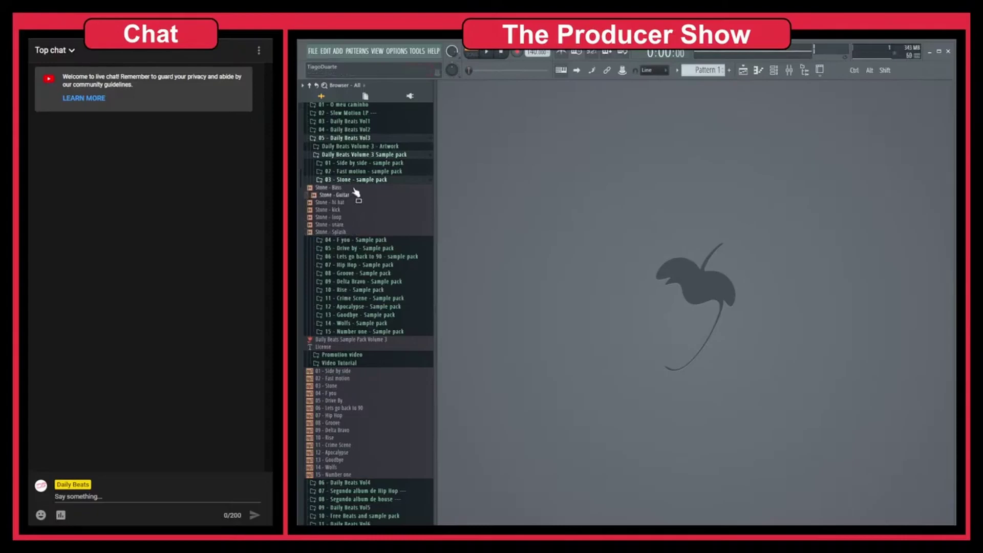
left_click(357, 180)
left_click(358, 188)
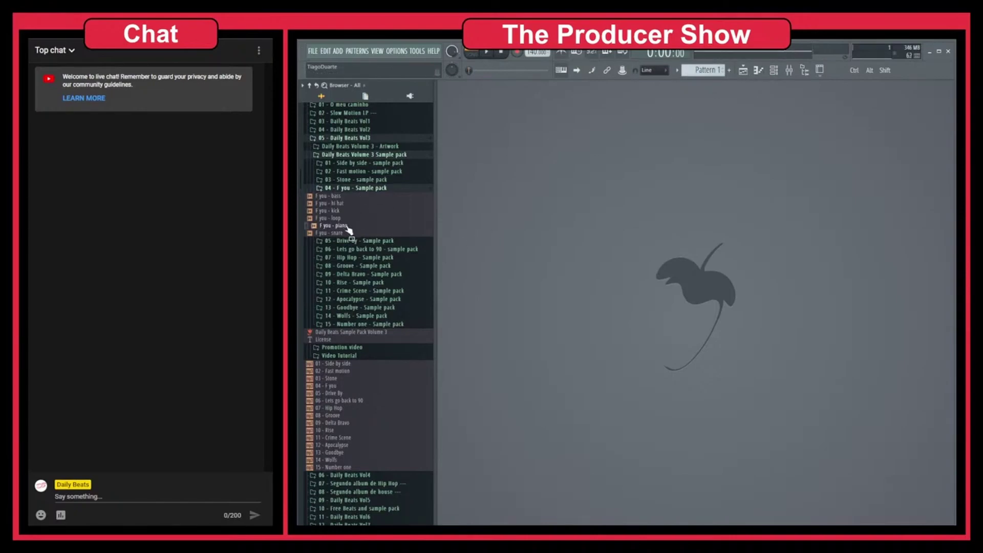
Place the F you - piano sample on Playlist Track 1 and play it
left_click(743, 75)
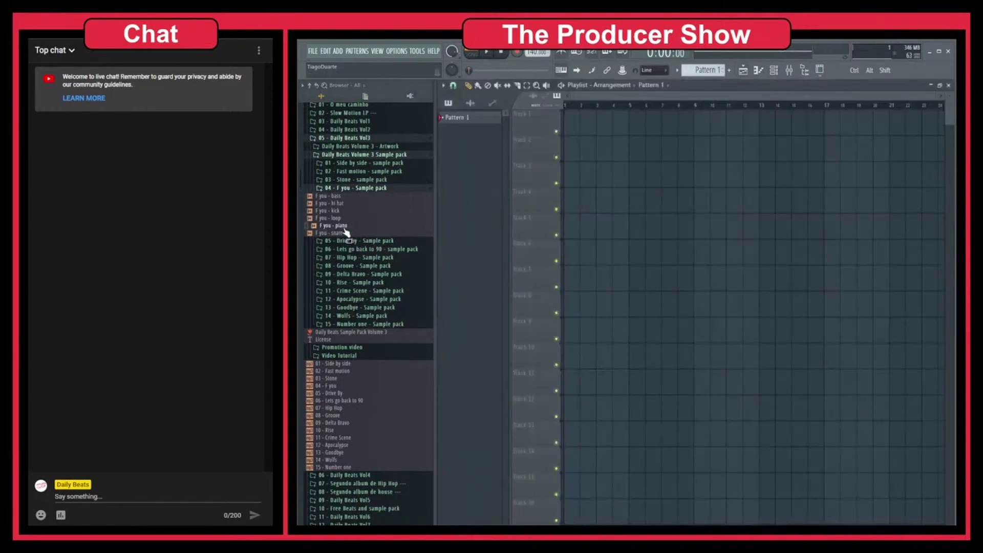
left_click_drag(345, 231, 575, 127)
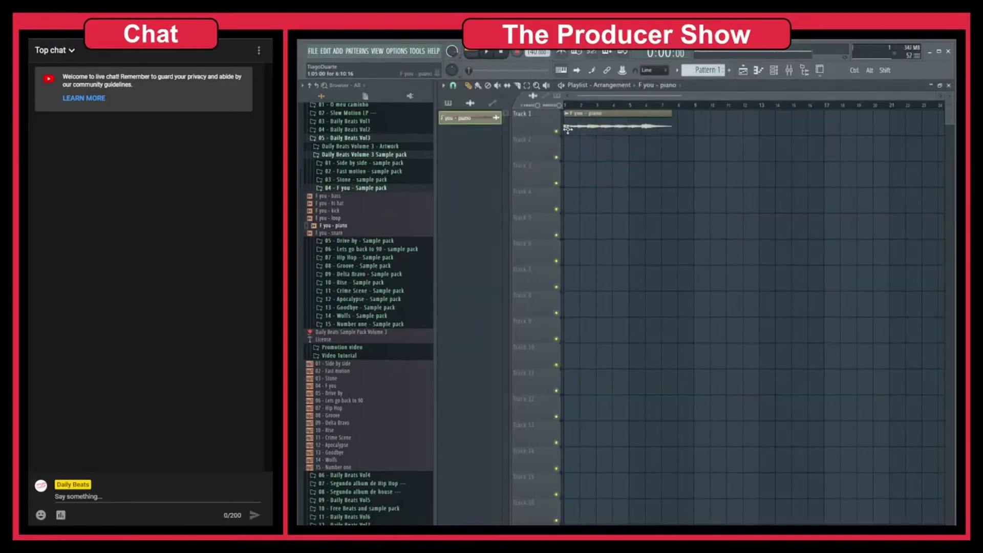
key("space")
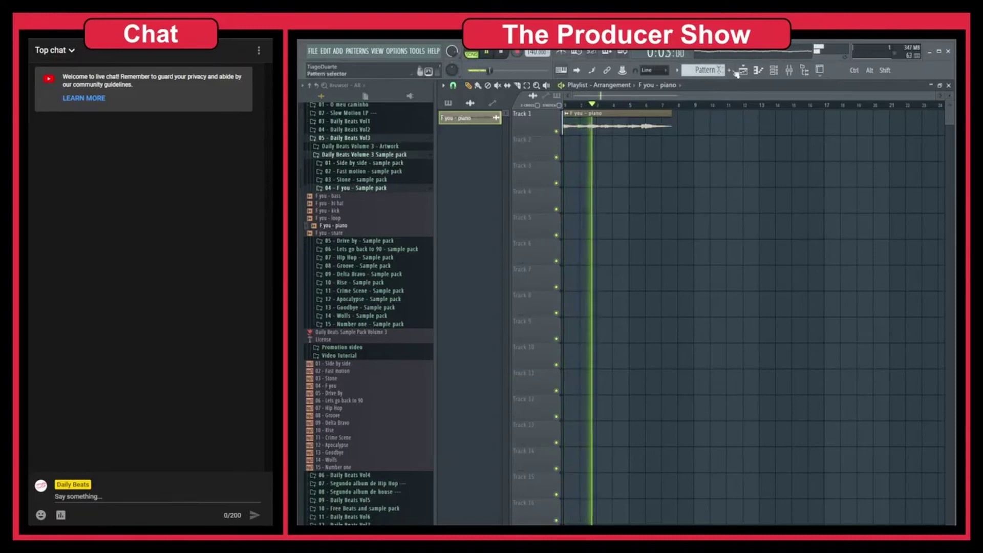
Hide the browser with Alt+F8, then close the arrangement playlist
key("alt+F8")
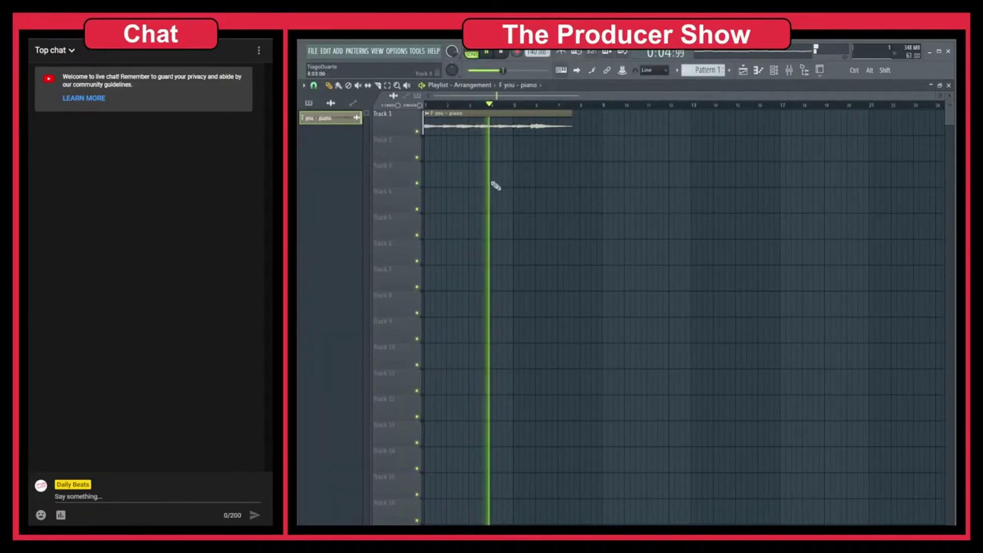
scroll(443, 186, "up", 4)
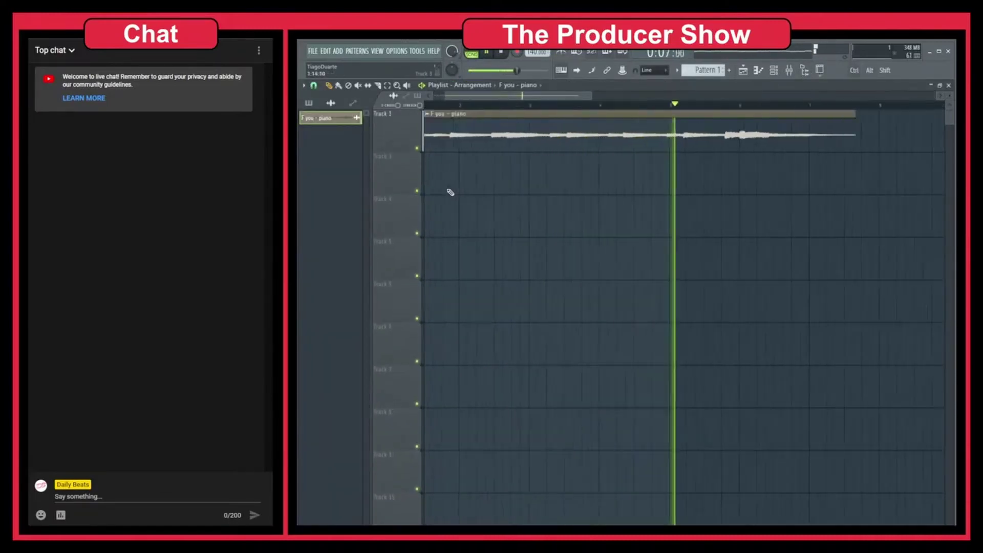
scroll(467, 176, "down", 1)
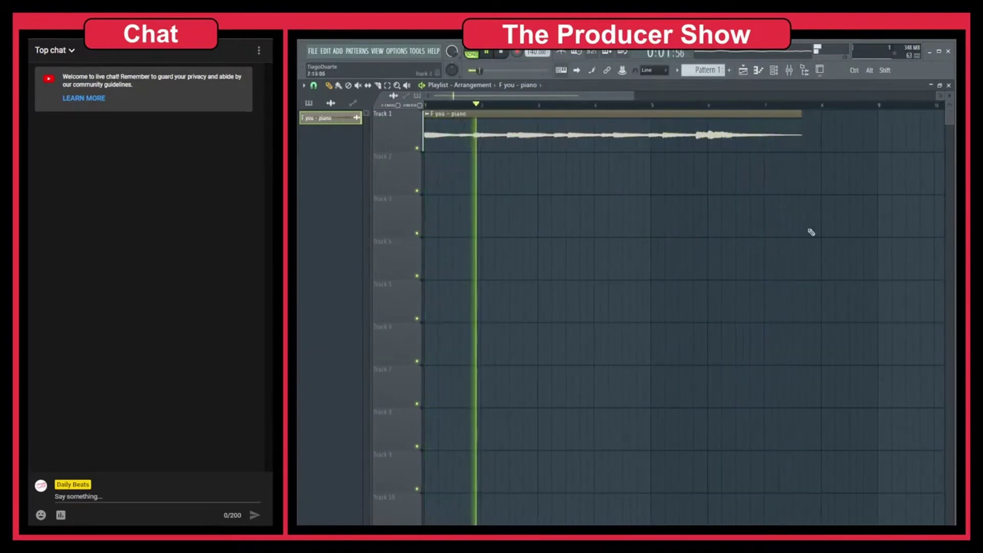
left_click(949, 85)
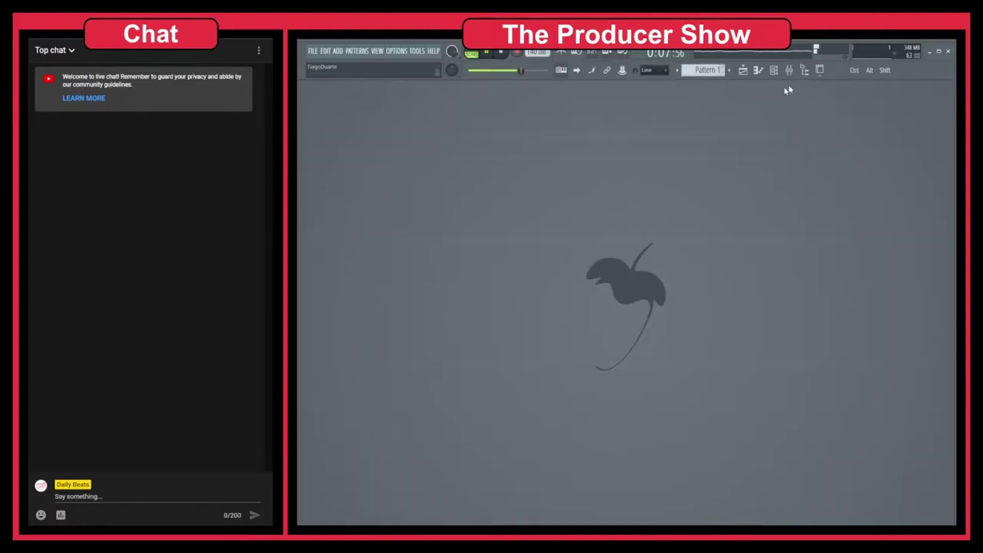
Route the F you - piano channel from the channel rack to mixer insert 1
left_click(775, 73)
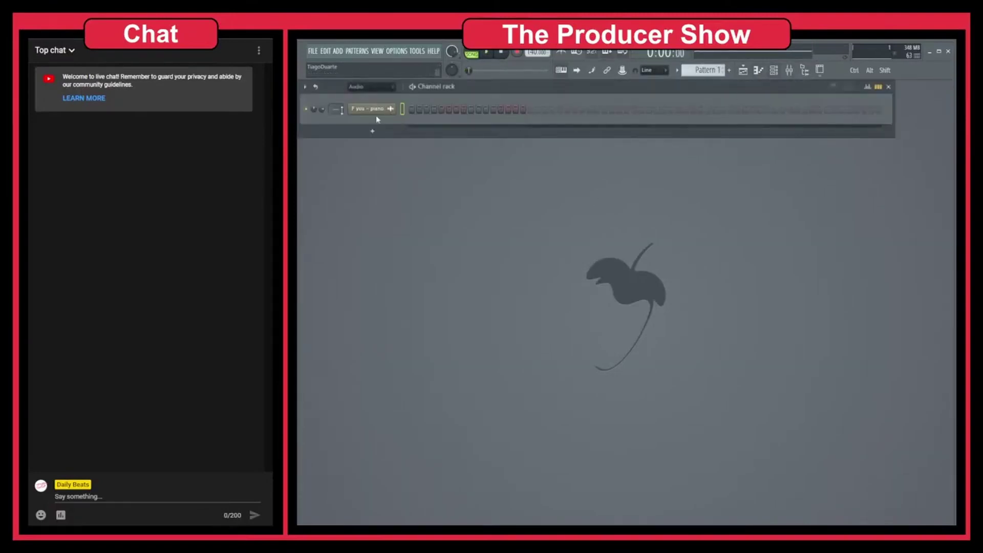
double_click(336, 109)
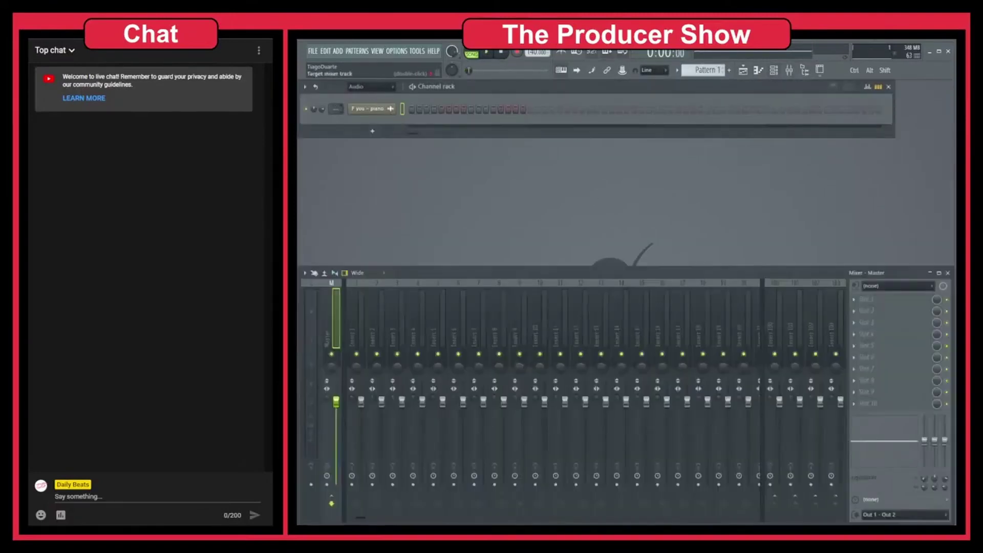
scroll(336, 109, "up", 1)
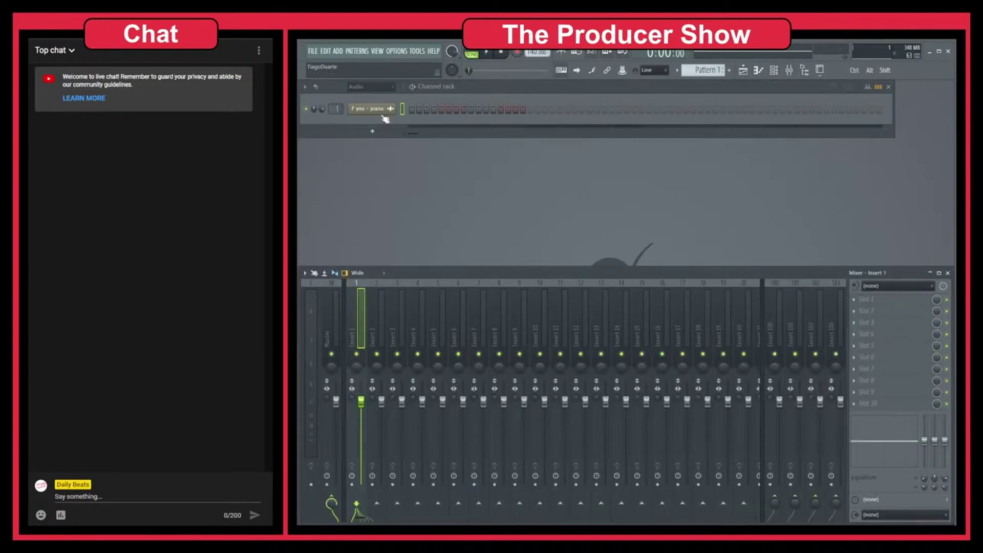
Load the Tuner effect into Insert 1's first slot and reposition its window
left_click(884, 301)
mouse_move(833, 433)
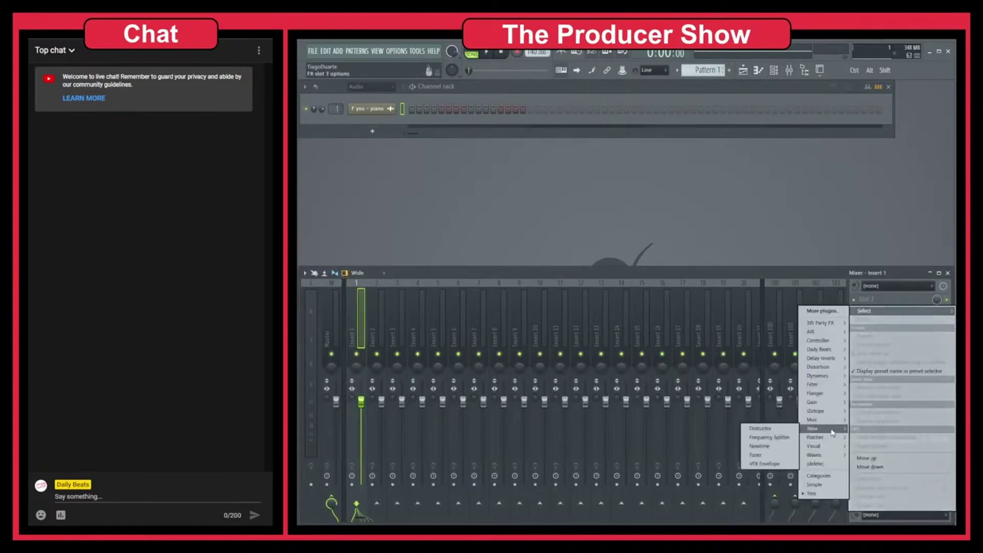
left_click(761, 455)
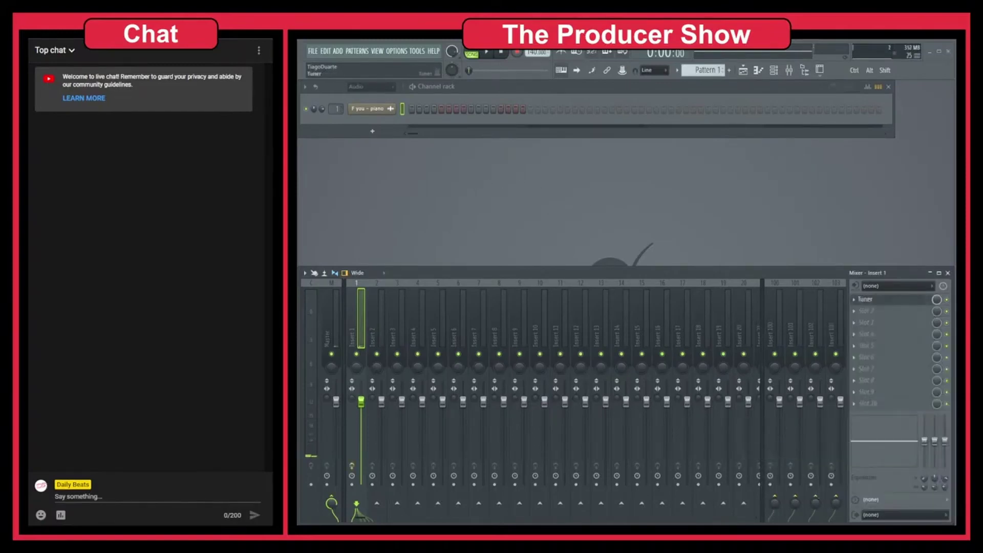
left_click_drag(643, 168, 608, 173)
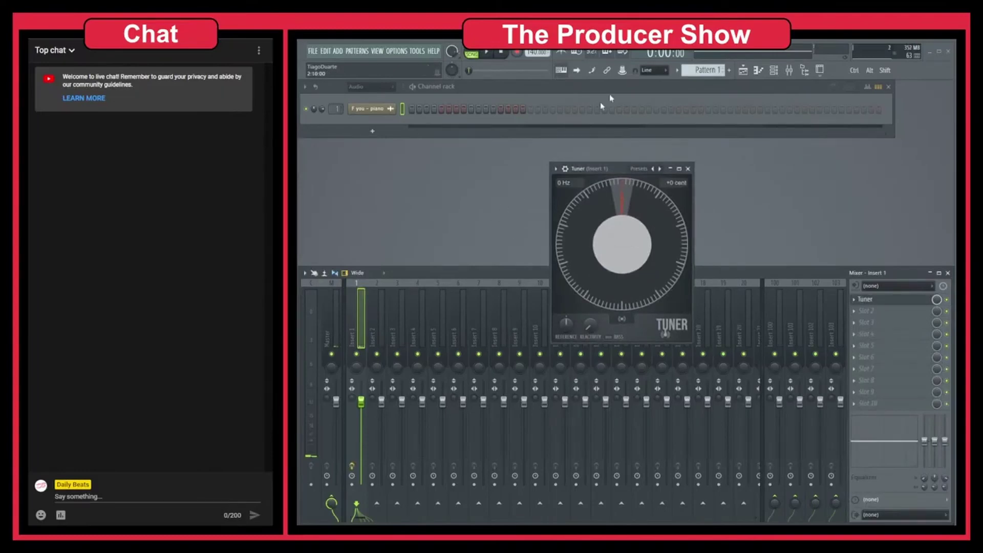
In the playlist, play the piano clip and select its opening part as a loop
left_click(745, 72)
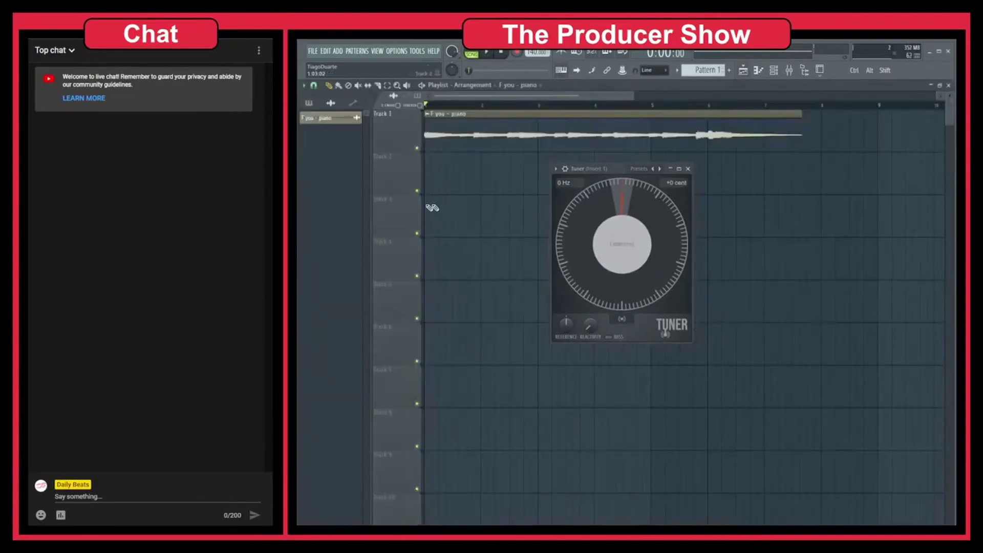
left_click(458, 106)
key("space")
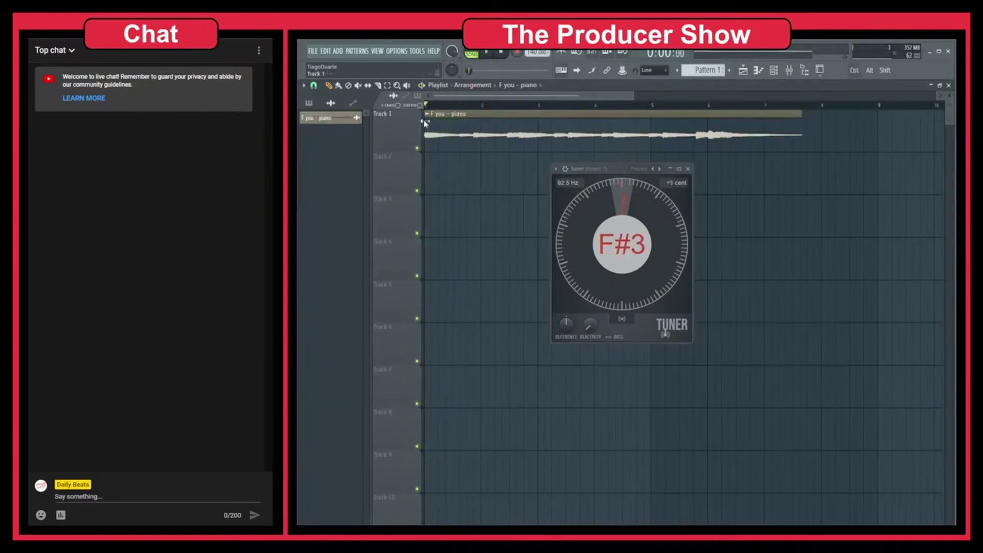
scroll(427, 121, "up", 3)
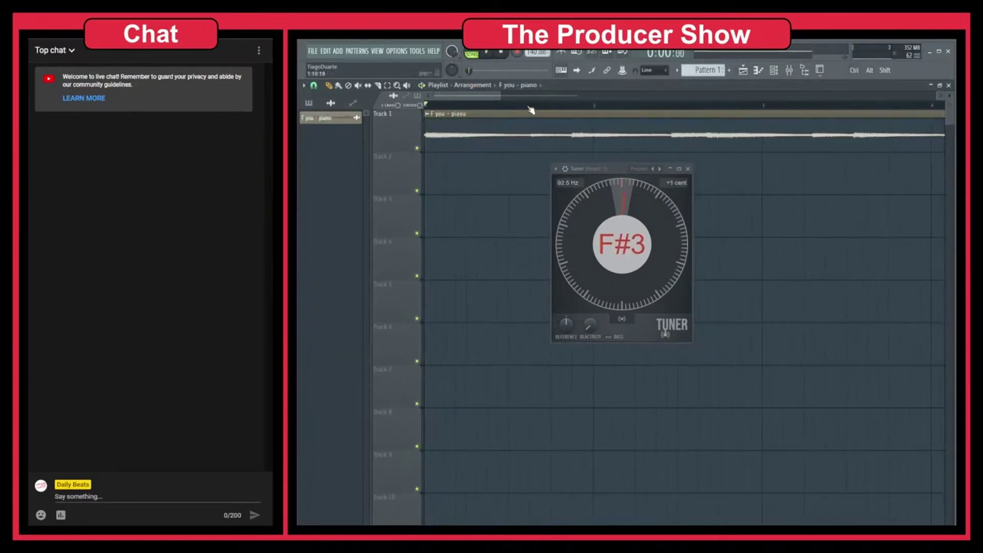
left_click_drag(529, 107, 369, 113)
left_click(522, 266)
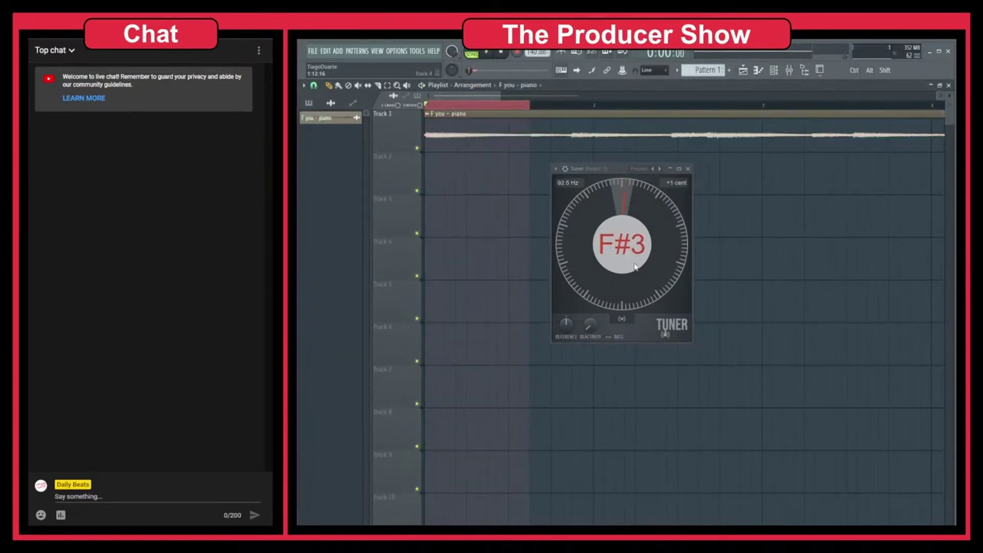
Play the looped section to read F#3 on the Tuner, then reveal the mixer
key("space")
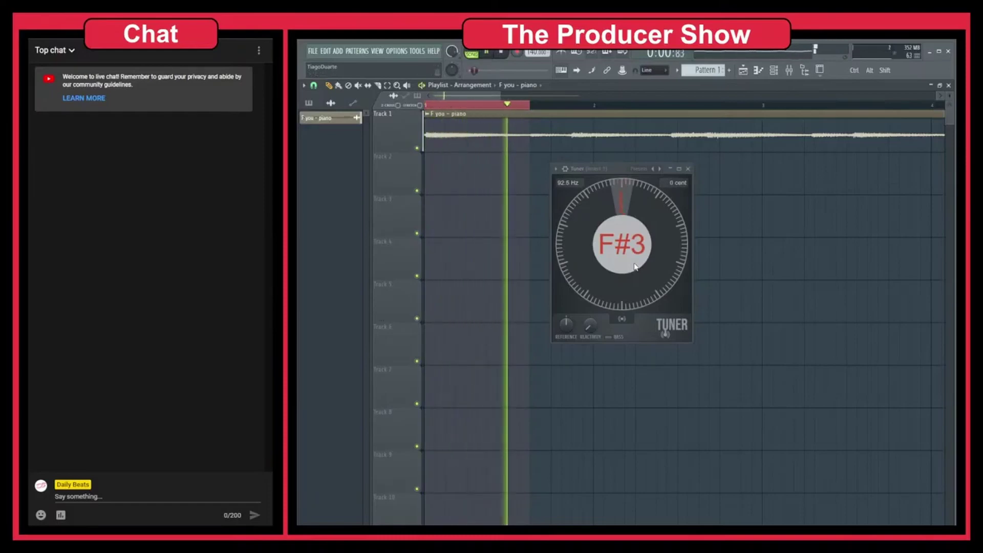
key("space")
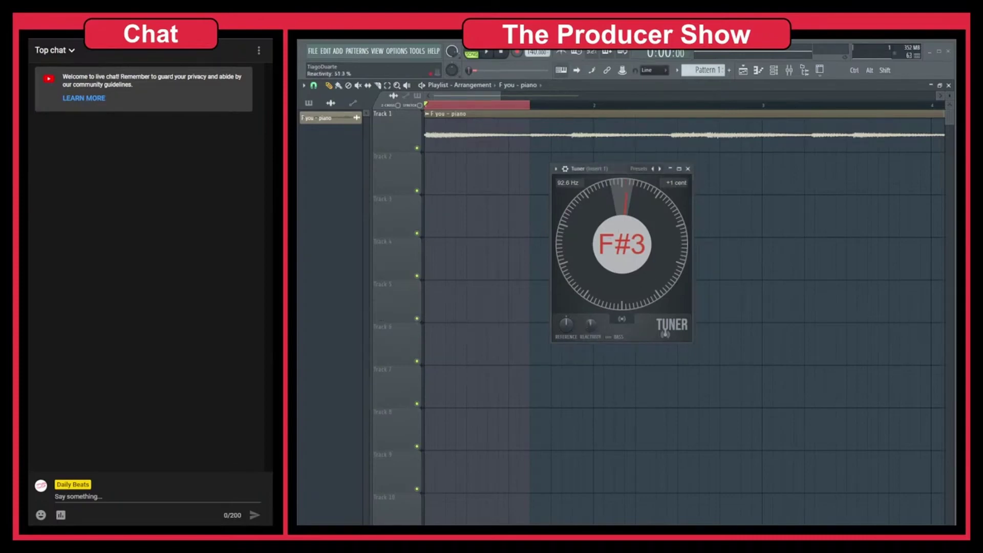
key("space")
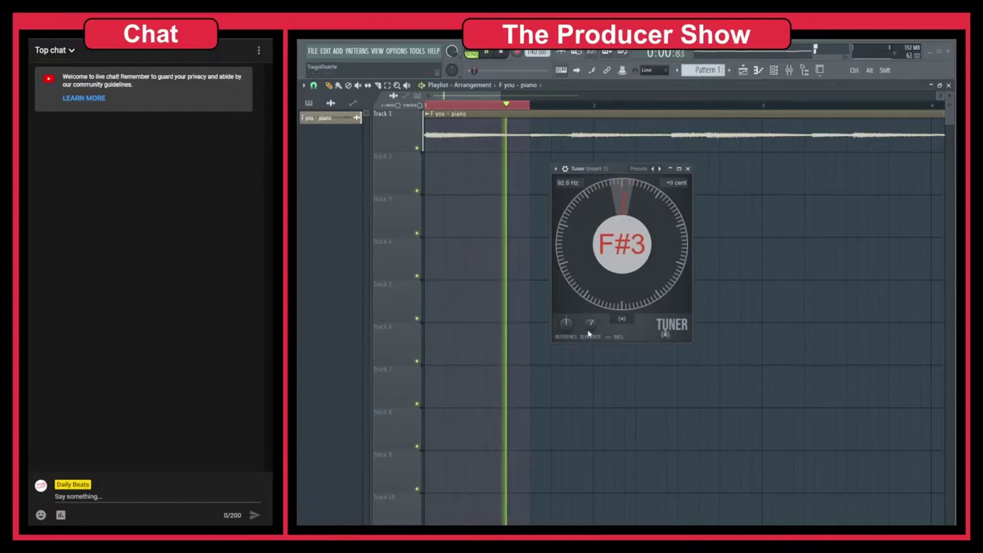
key("space")
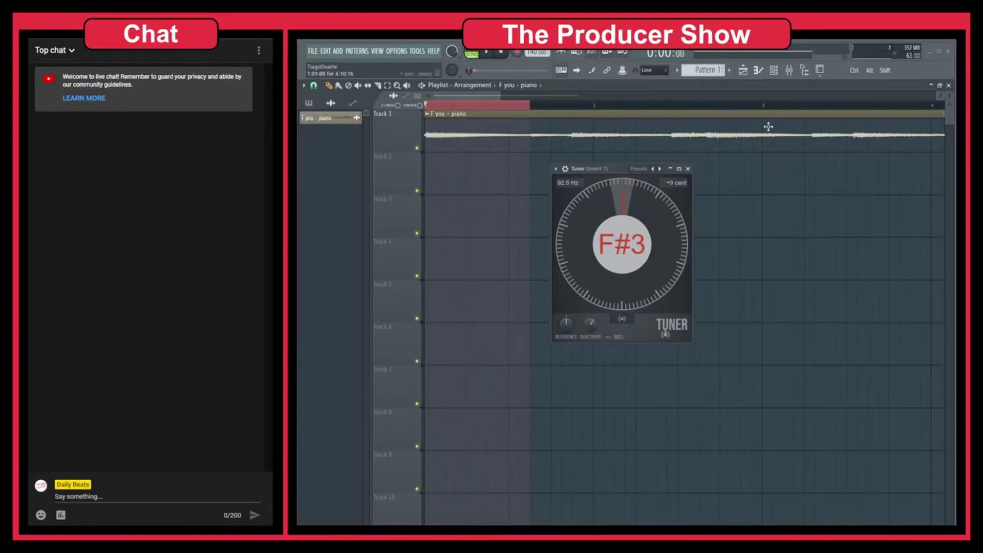
left_click(941, 87)
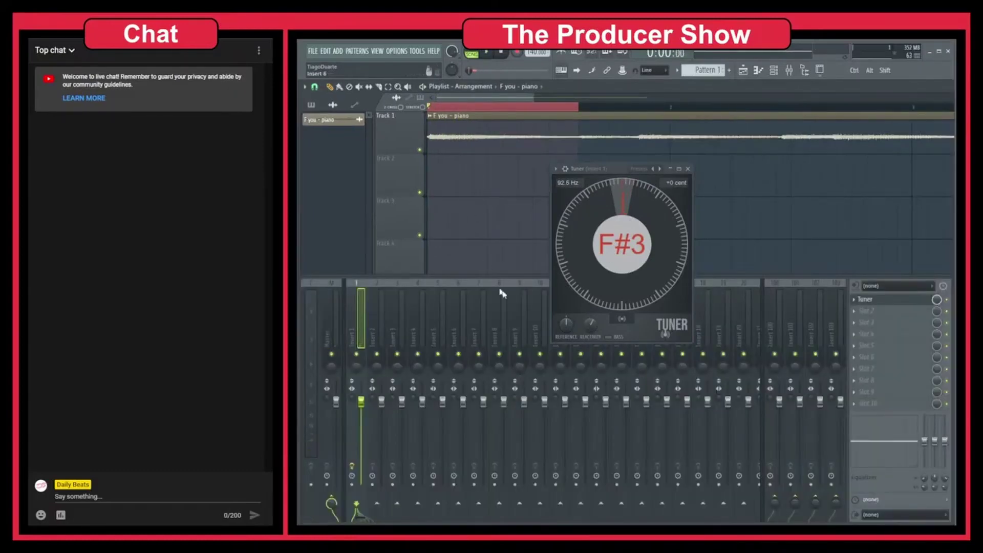
Close the mixer and move the playlist down to uncover the channel rack
left_click(847, 281)
left_click(948, 274)
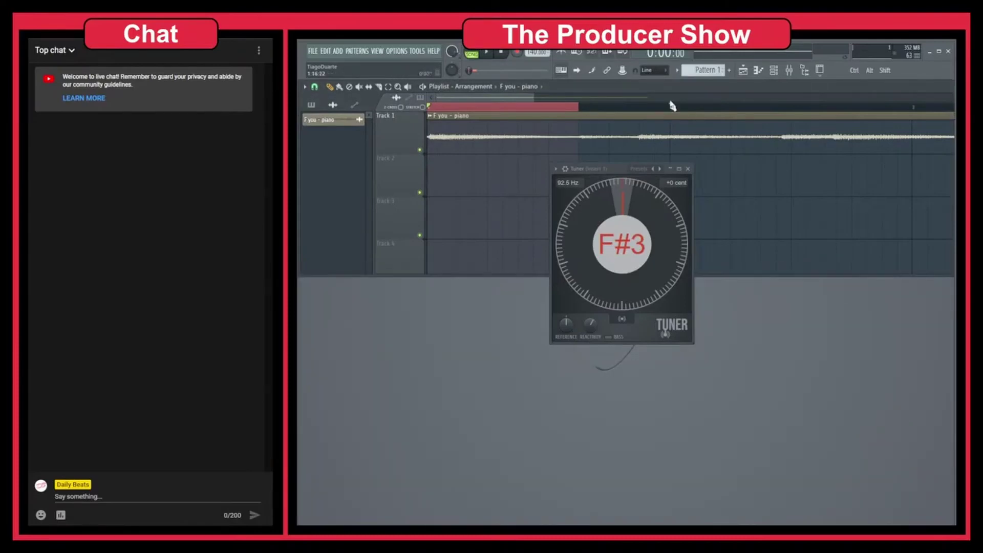
left_click_drag(672, 88, 681, 330)
Add an Addictive Keys instrument channel, close its plugin window, and bring up its channel options
left_click(372, 131)
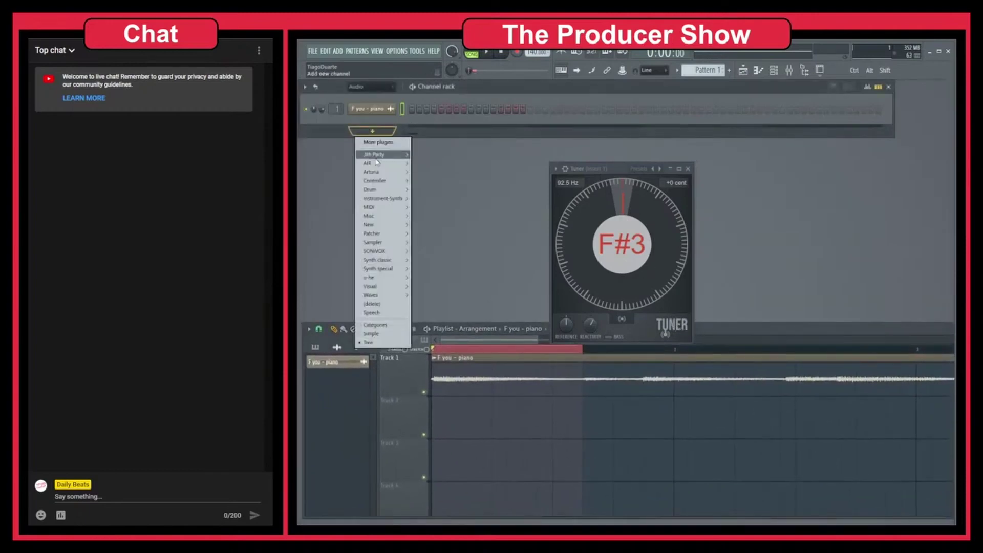
mouse_move(384, 154)
left_click(440, 172)
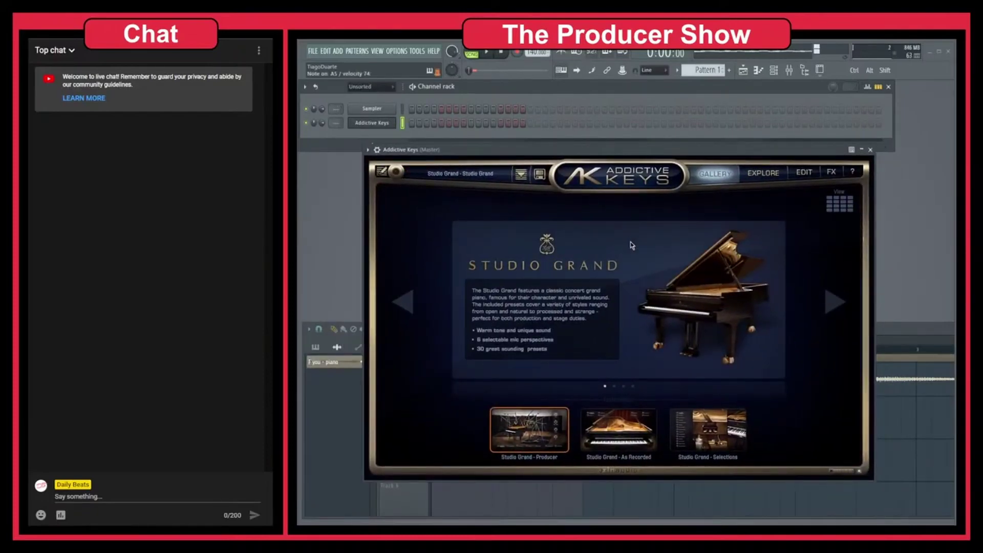
left_click(870, 150)
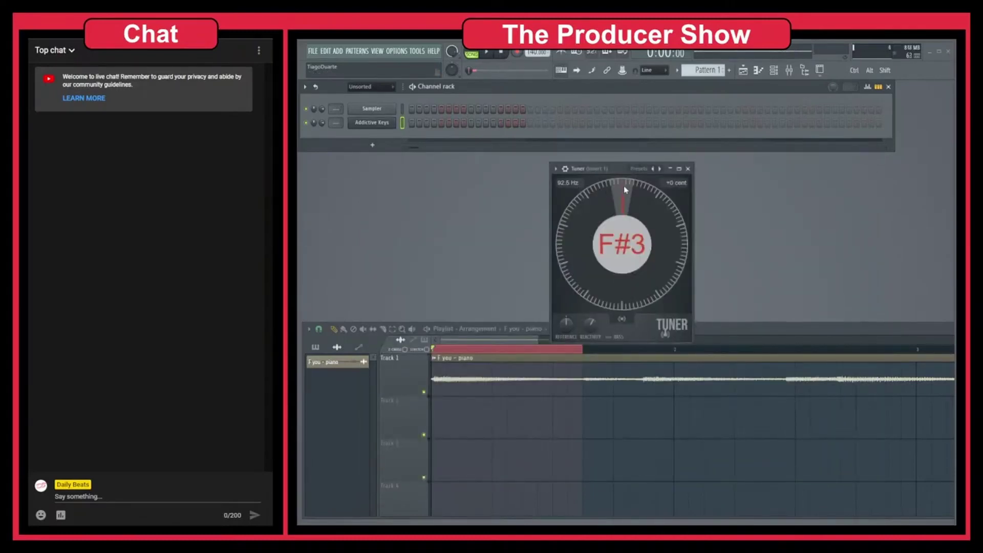
right_click(372, 125)
Draw three stacked notes up to C5, lower the middle one to A4, and play the chord
left_click(417, 123)
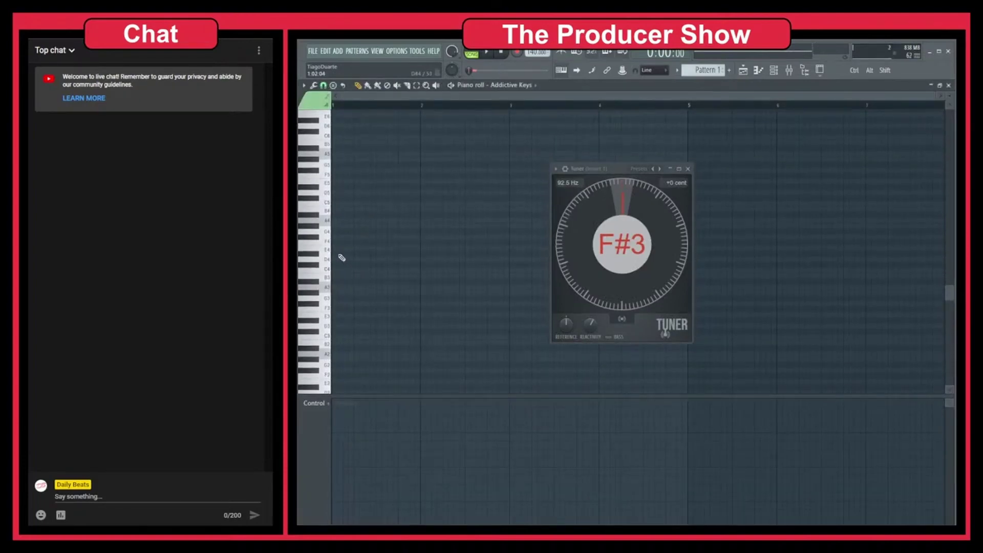
left_click(335, 238)
mouse_move(349, 223)
left_mouse_down()
mouse_move(340, 220)
mouse_move(340, 233)
mouse_move(341, 215)
left_mouse_up()
left_click(337, 198)
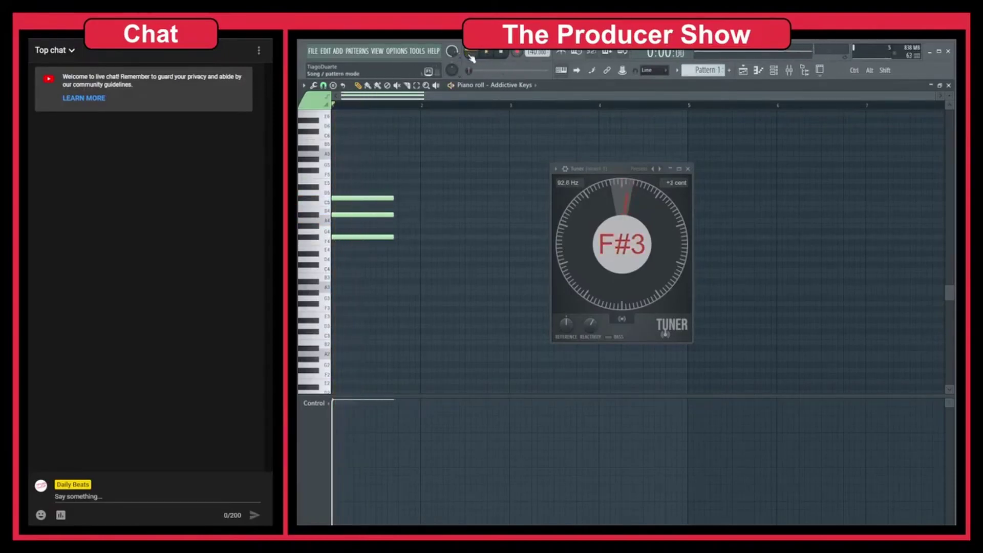
left_click_drag(367, 215, 364, 220)
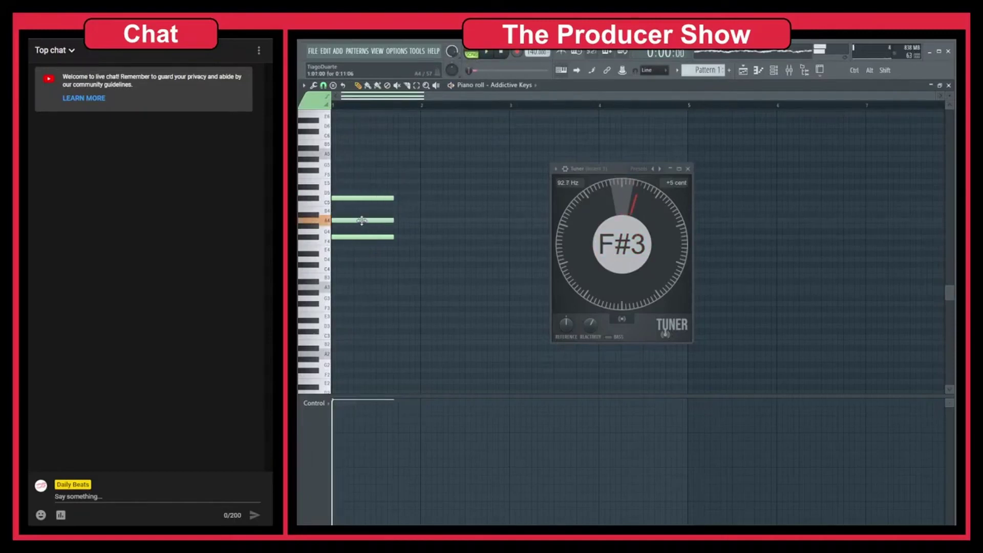
left_click(489, 53)
key("space")
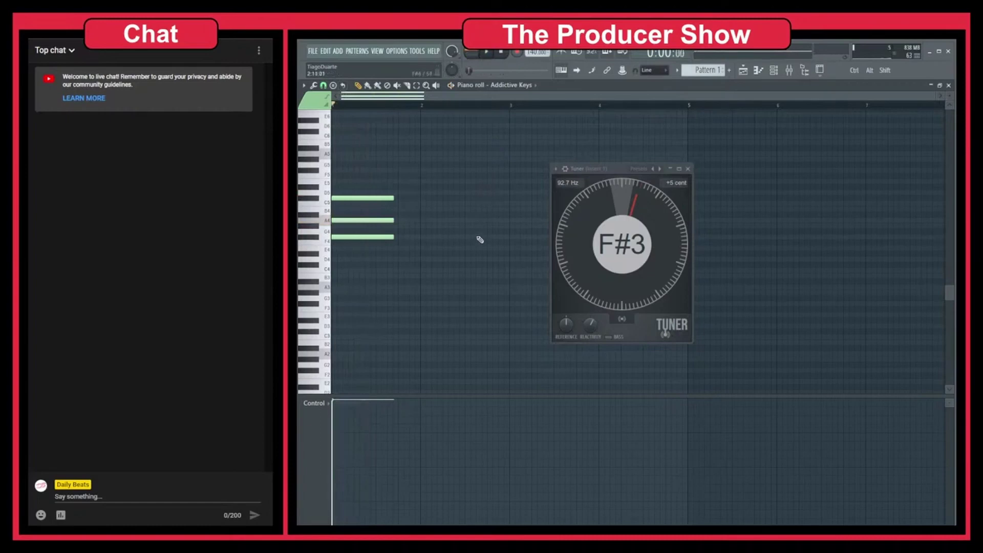
key("space")
key("space")
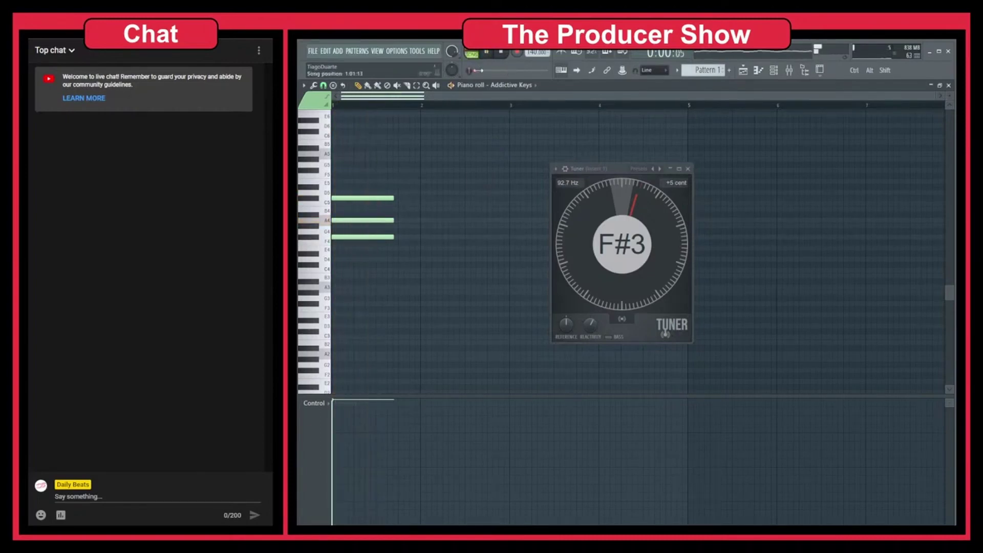
key("space")
Loop and play later sections of the piano sample in the playlist to read C# on the Tuner
left_click(743, 71)
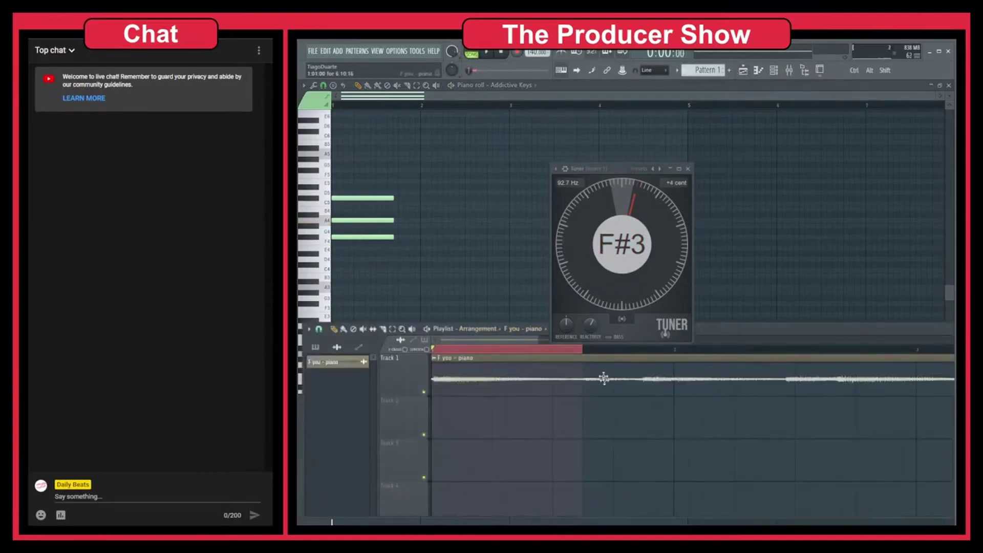
left_click(587, 352)
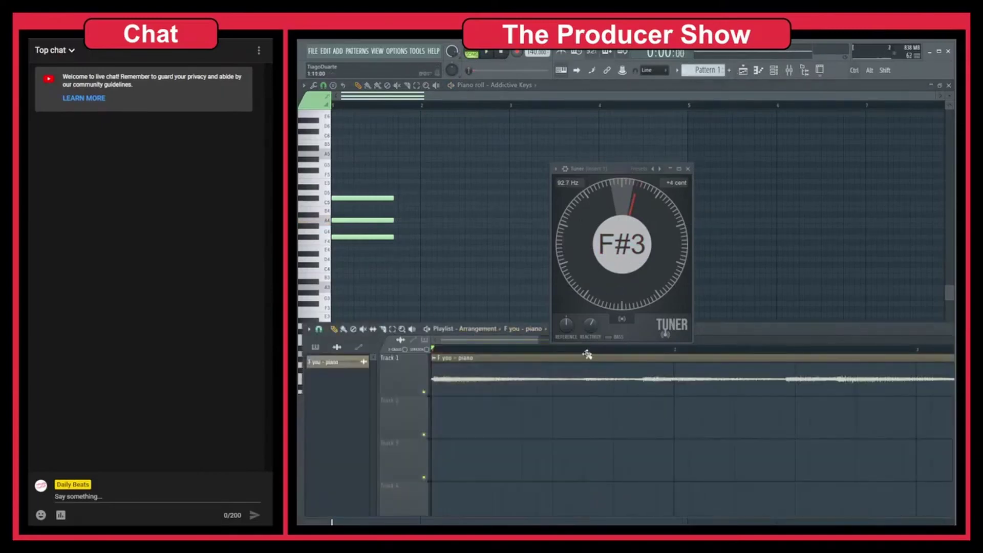
key("space")
key("space")
left_click_drag(587, 352, 639, 417)
key("space")
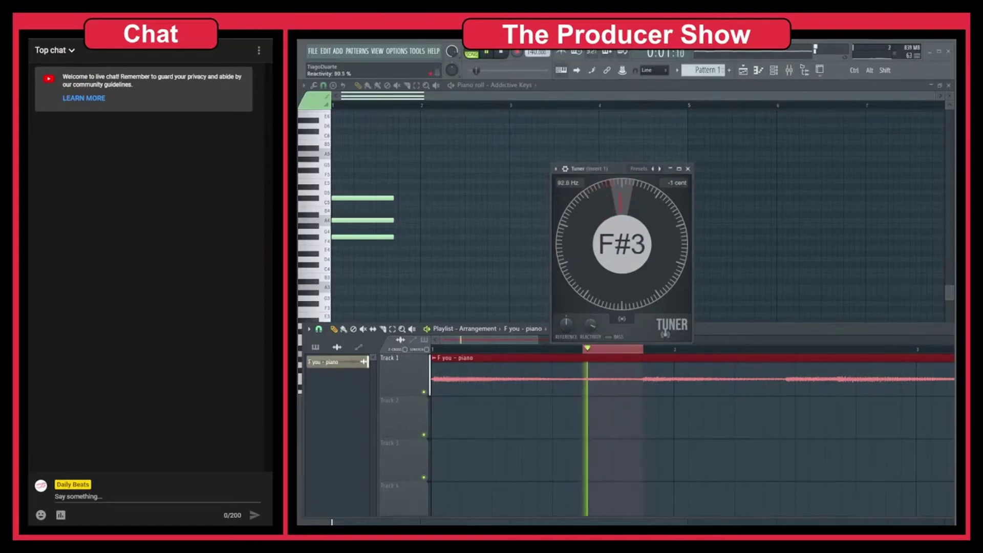
key("space")
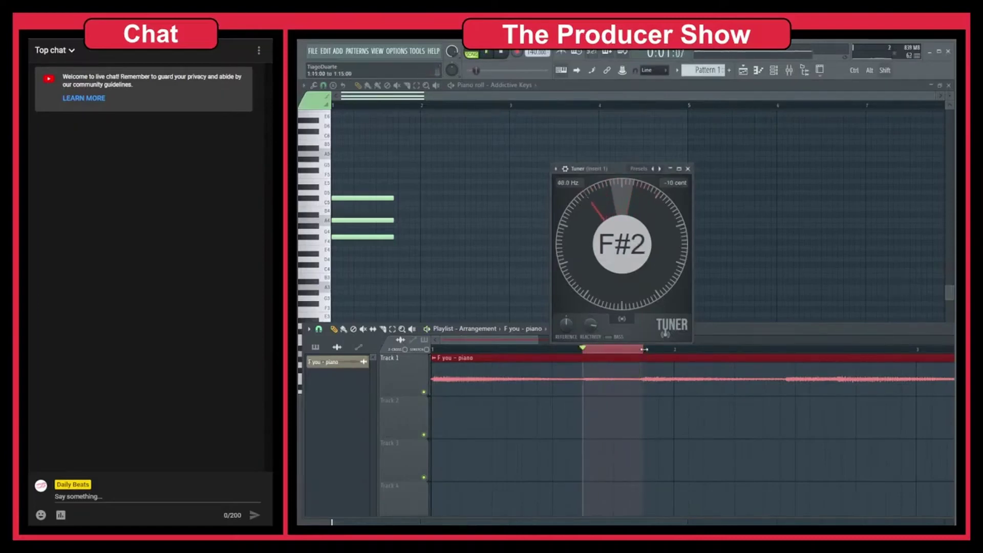
left_click_drag(650, 353, 781, 352)
key("space")
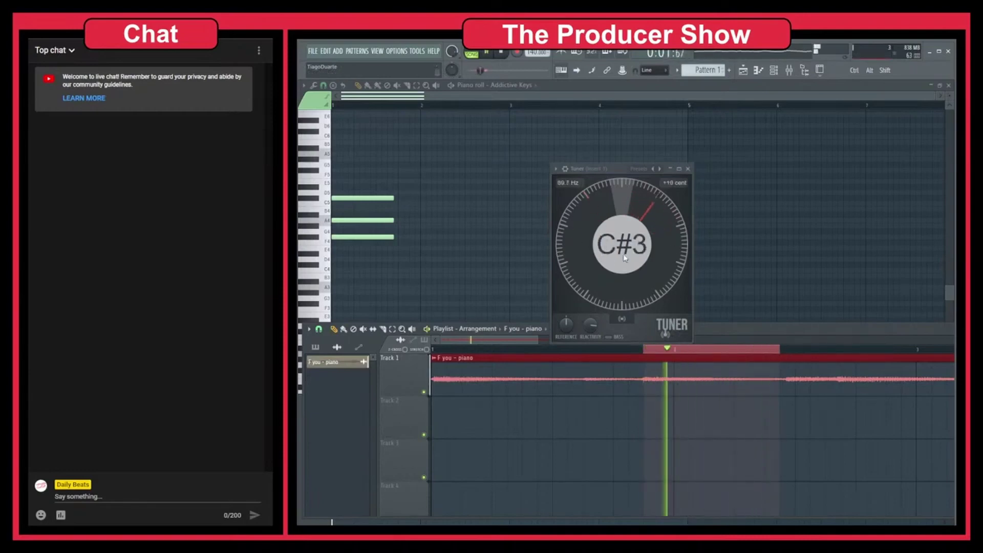
key("space")
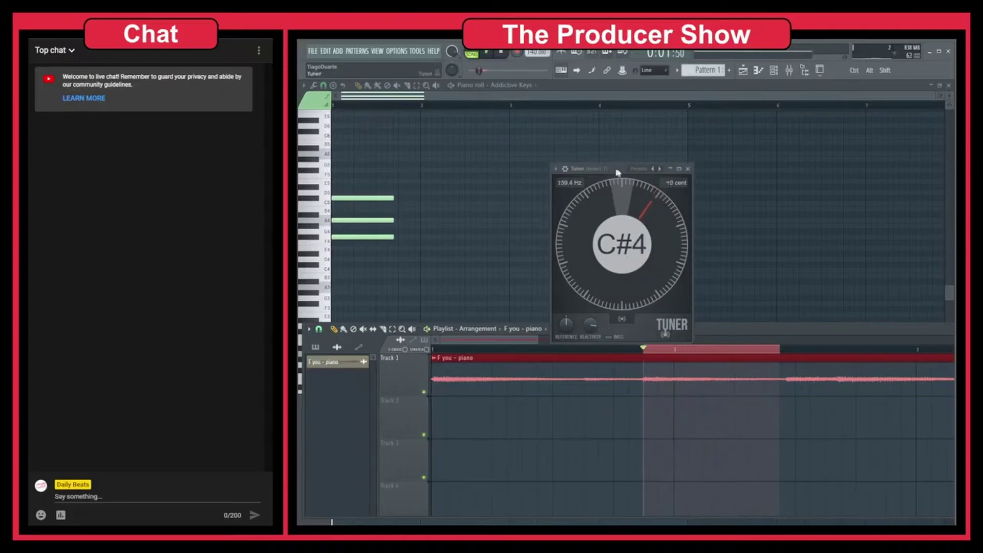
Move the Tuner aside, then try lowering the bottom note to C4 and undo it
left_click_drag(626, 168, 765, 135)
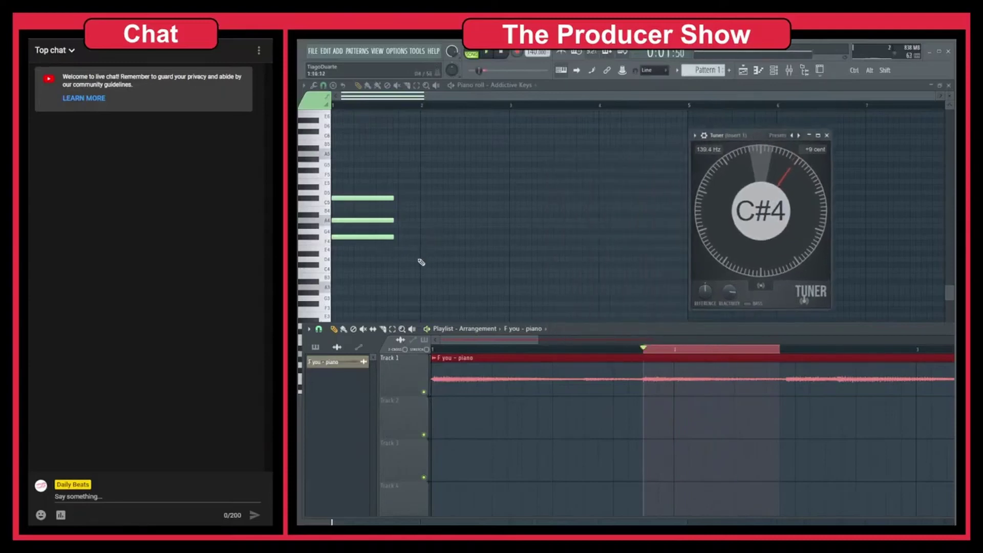
left_click_drag(347, 236, 344, 260)
key("ctrl+z")
Deselect the notes and play the chord, switching between song and pattern playback
left_click(493, 223)
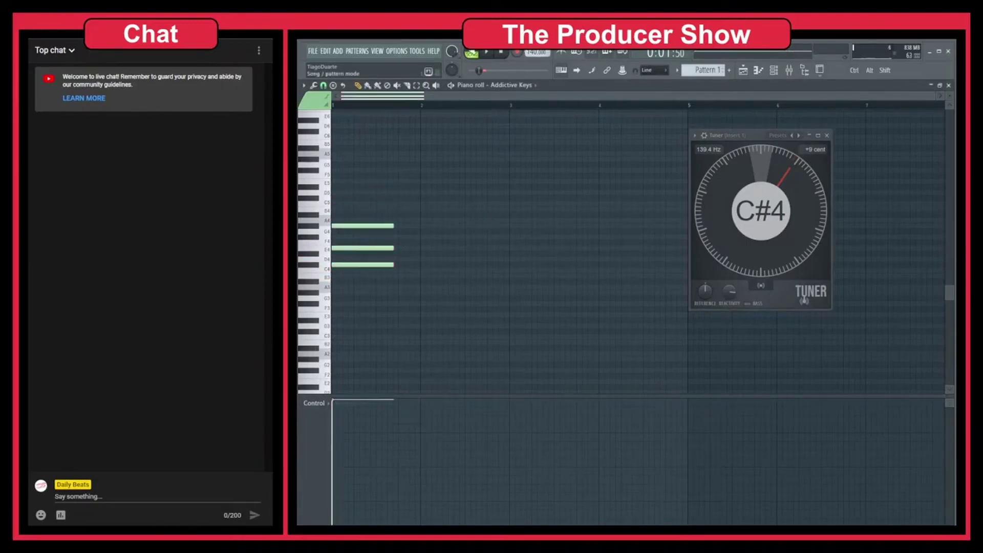
key("space")
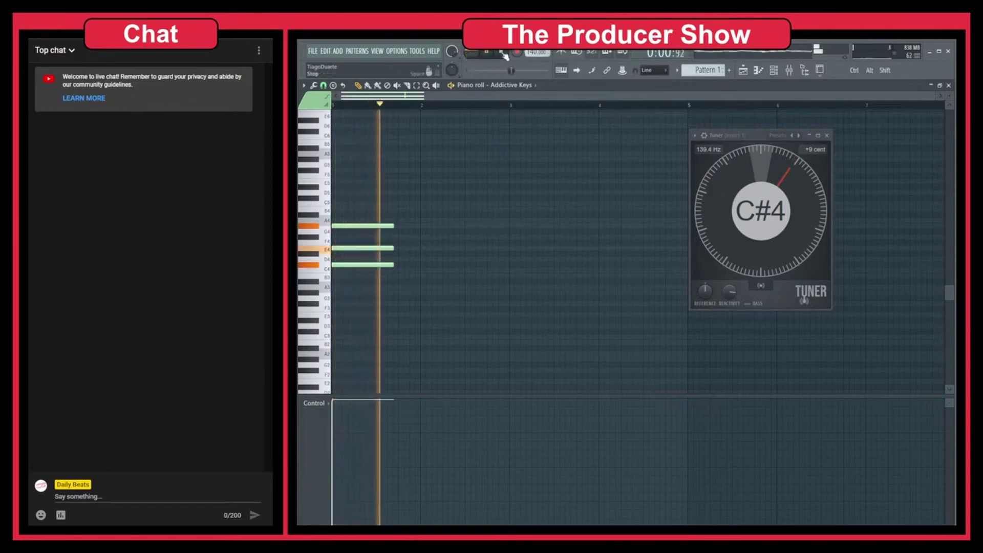
left_click(471, 53)
left_click(487, 52)
left_click(502, 54)
key("l")
key("space")
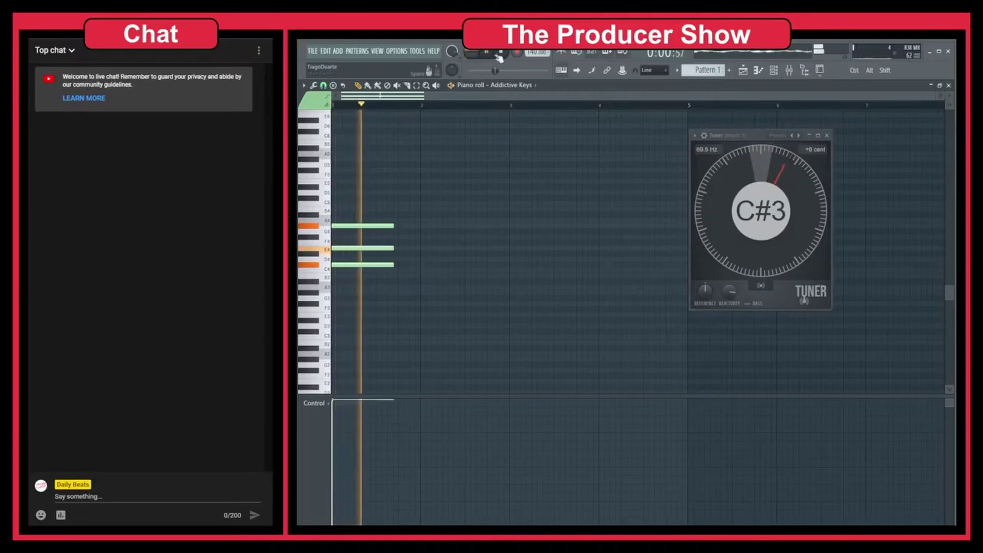
left_click(503, 56)
Try the middle note at F4, return it to E4, then shift the chord up an octave
left_click_drag(339, 250, 339, 243)
left_click(495, 57)
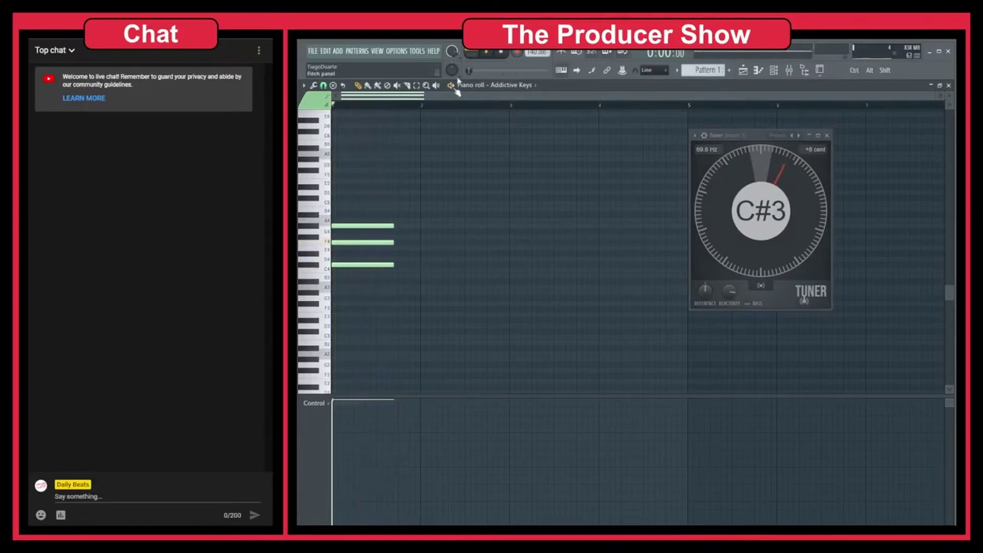
left_click_drag(356, 242, 355, 248)
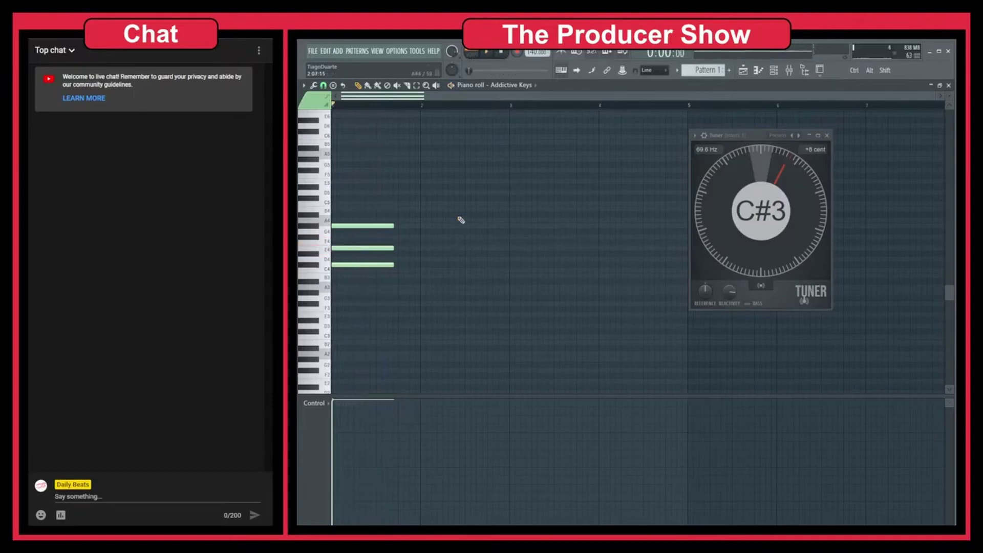
key("space")
key("ctrl+Up")
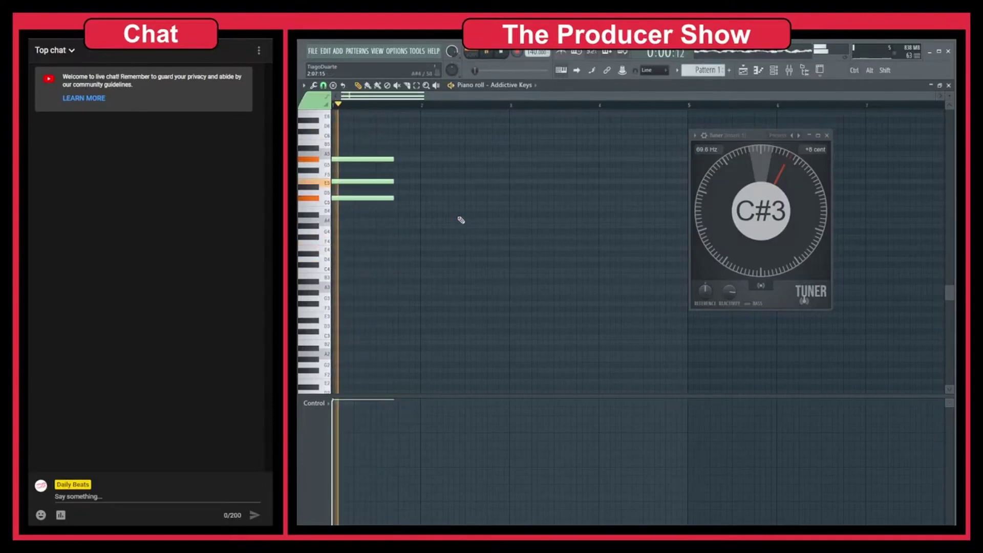
key("l")
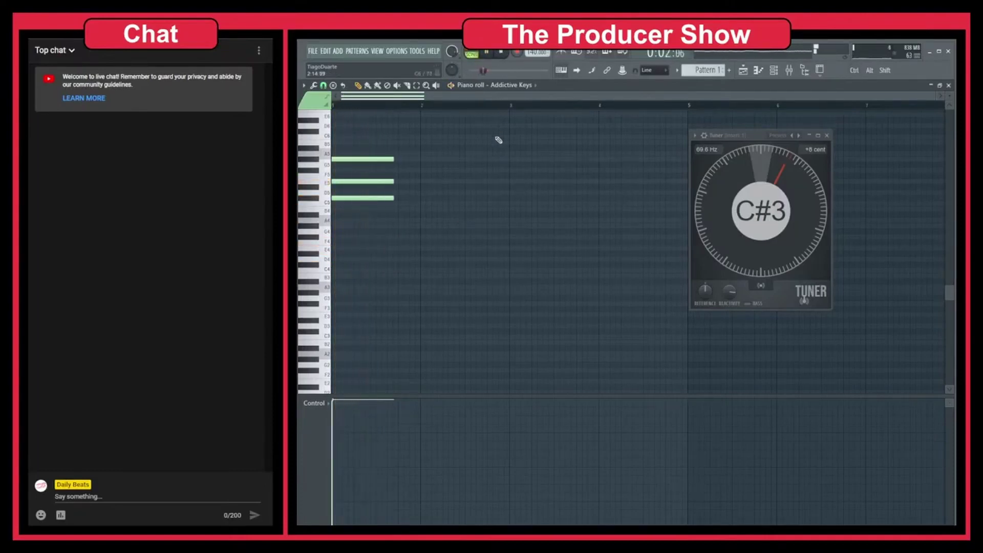
Close the piano roll, maximize the playlist, and move and slightly enlarge the Tuner window
left_click(949, 85)
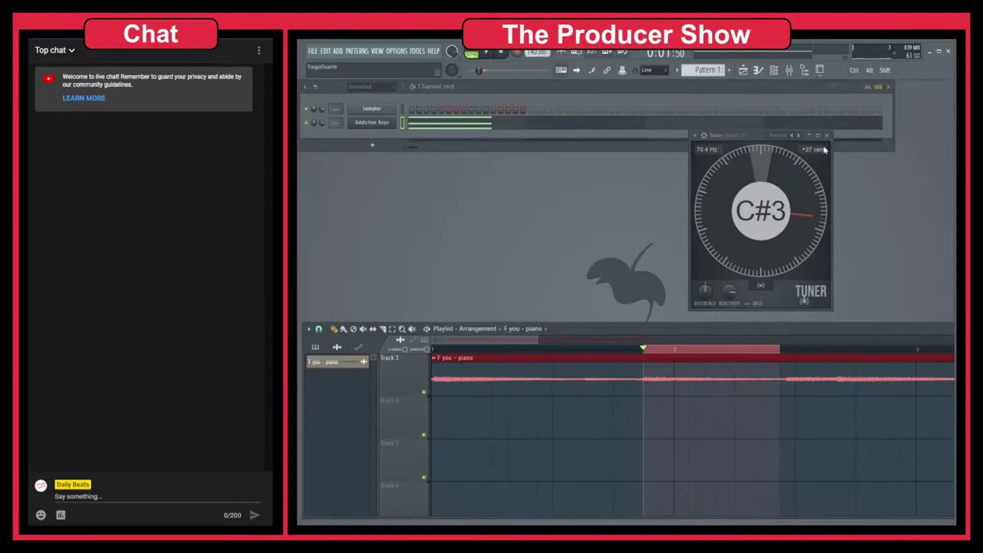
left_click_drag(756, 137, 645, 224)
double_click(745, 332)
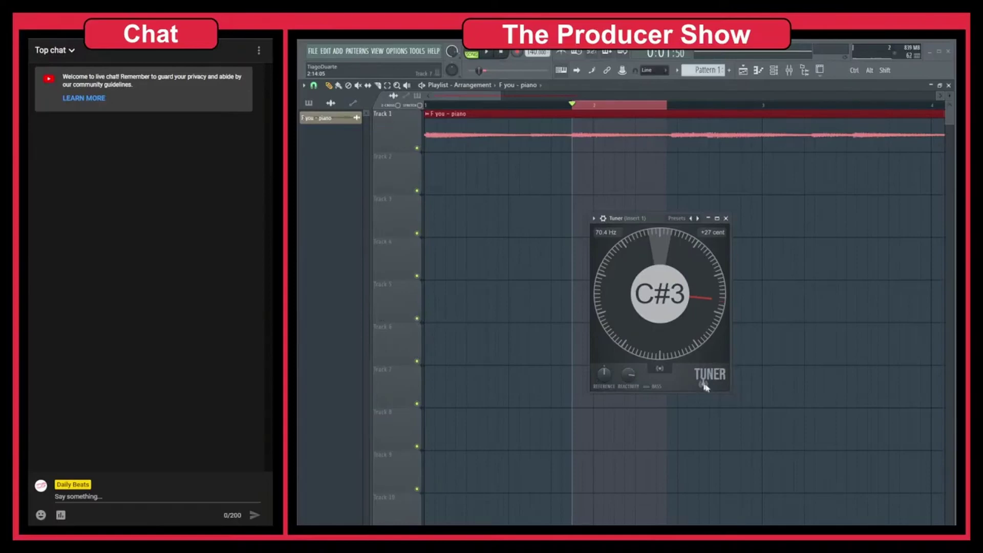
left_click_drag(732, 394, 737, 398)
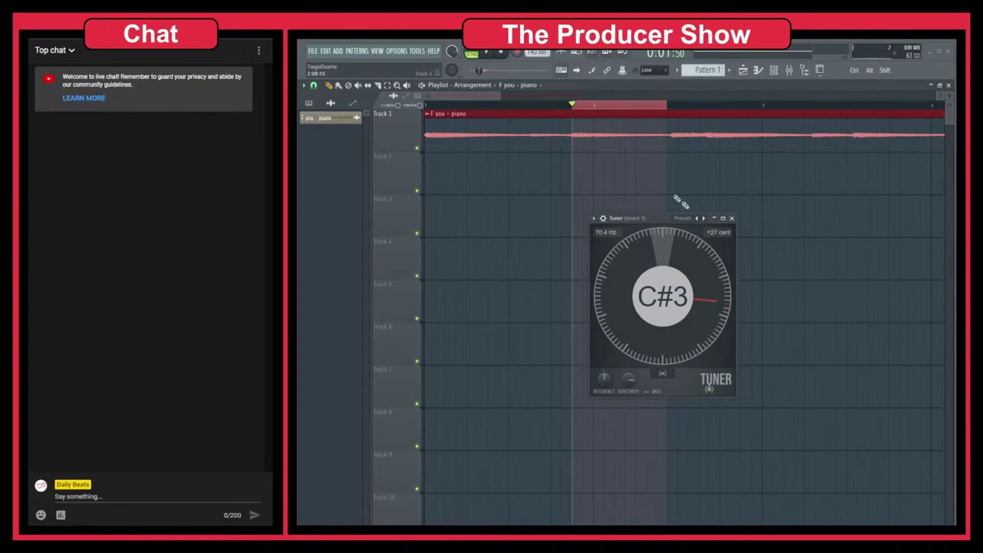
Close the Tuner and playlist, set the channel filter to All, and open the piano sample's channel settings
left_click(736, 220)
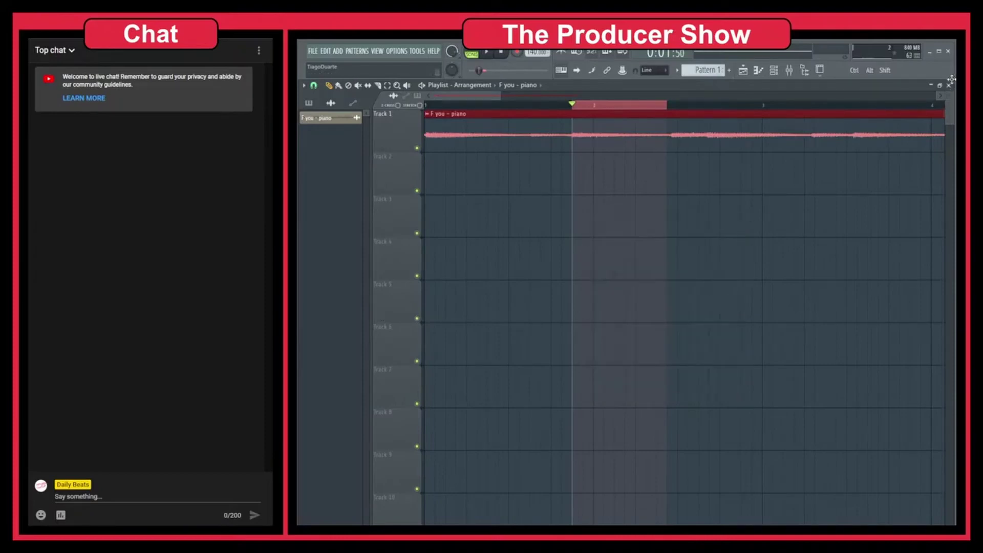
left_click(948, 85)
left_click(370, 87)
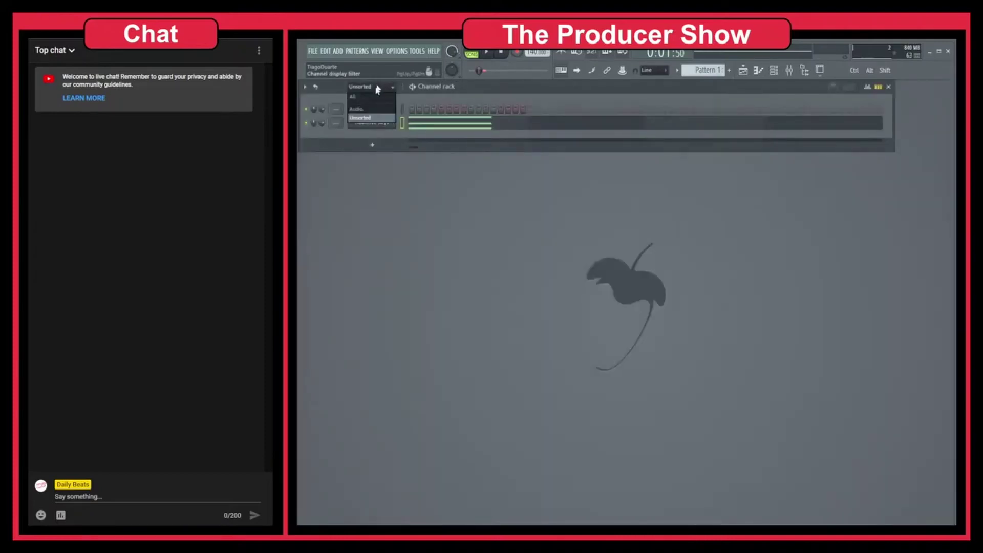
left_click(370, 97)
left_click(378, 124)
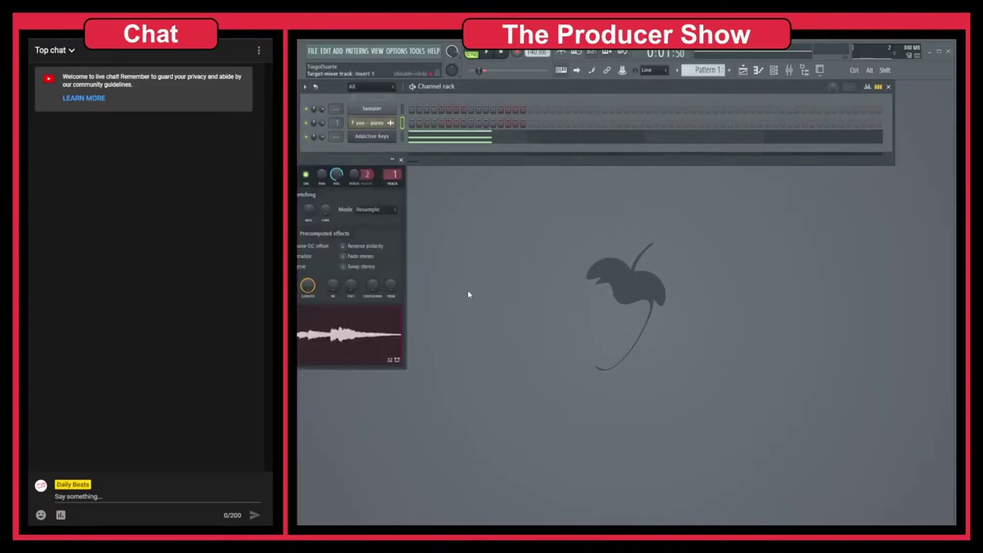
Open the F you - piano waveform in Edison, close the channel settings, and reposition Edison
right_click(501, 334)
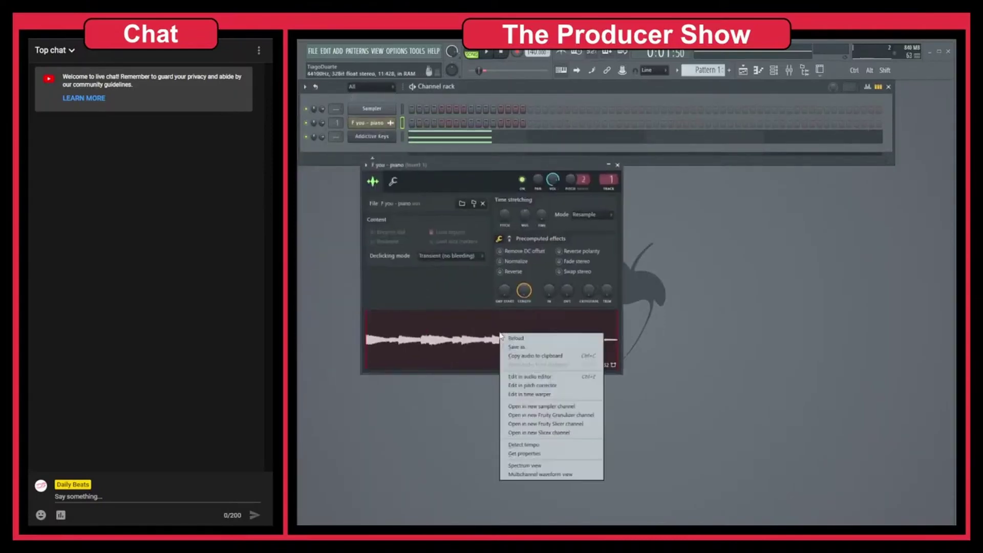
left_click(530, 378)
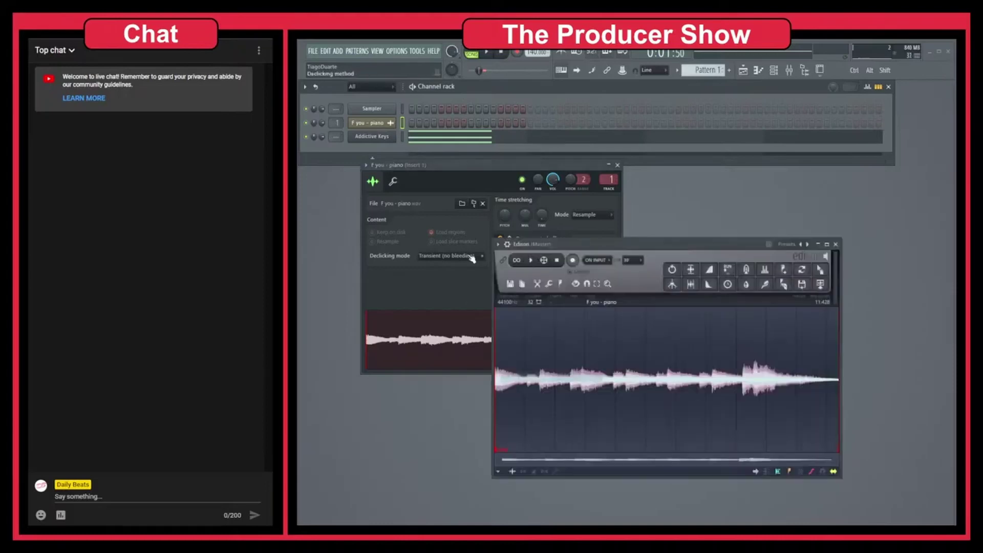
left_click(617, 165)
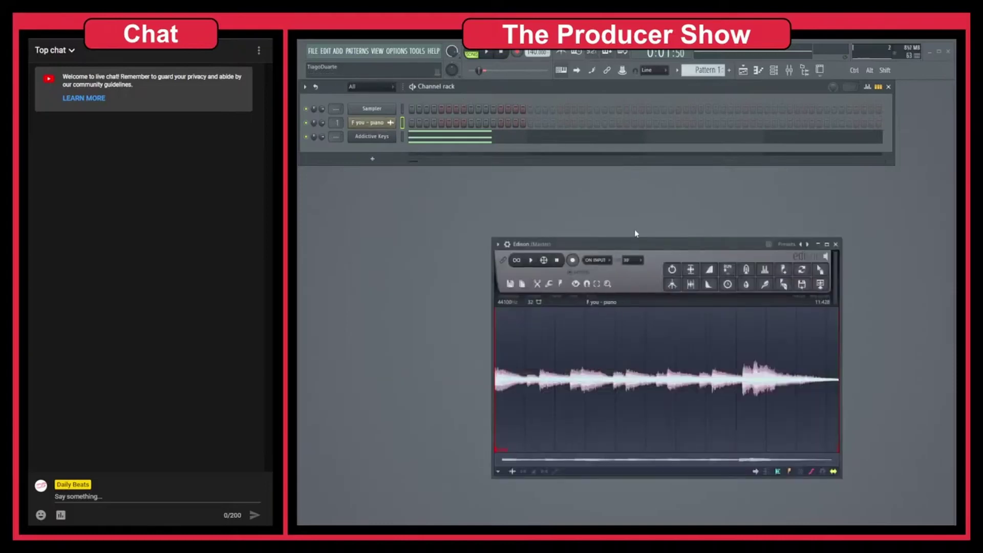
left_click_drag(635, 284, 584, 217)
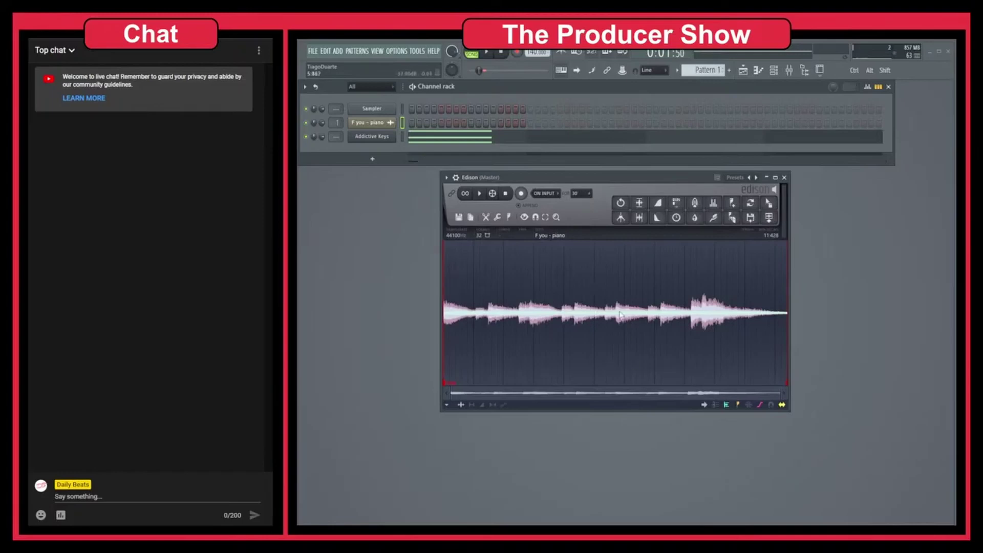
Run Detect pitch regions on the F you - piano sample in Edison
left_click(512, 220)
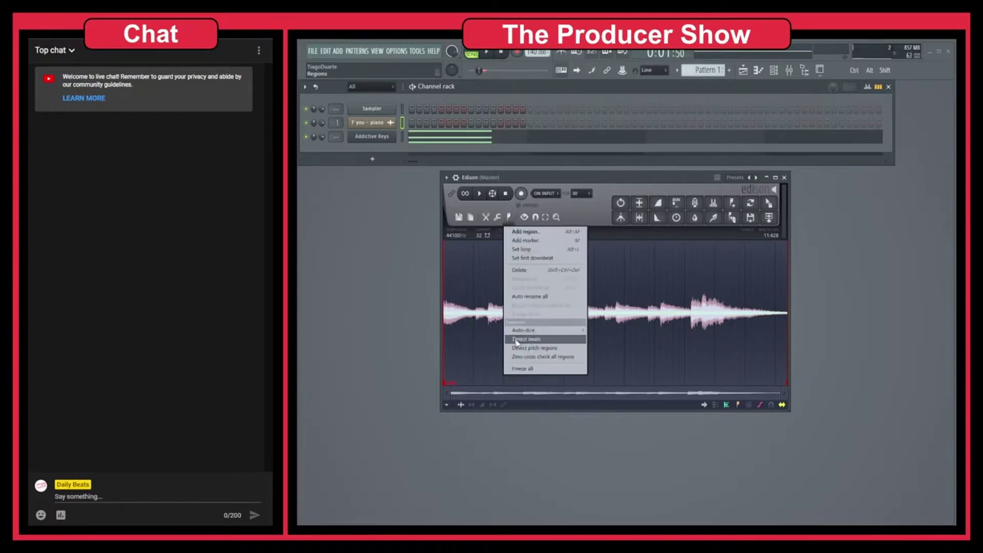
left_click(553, 349)
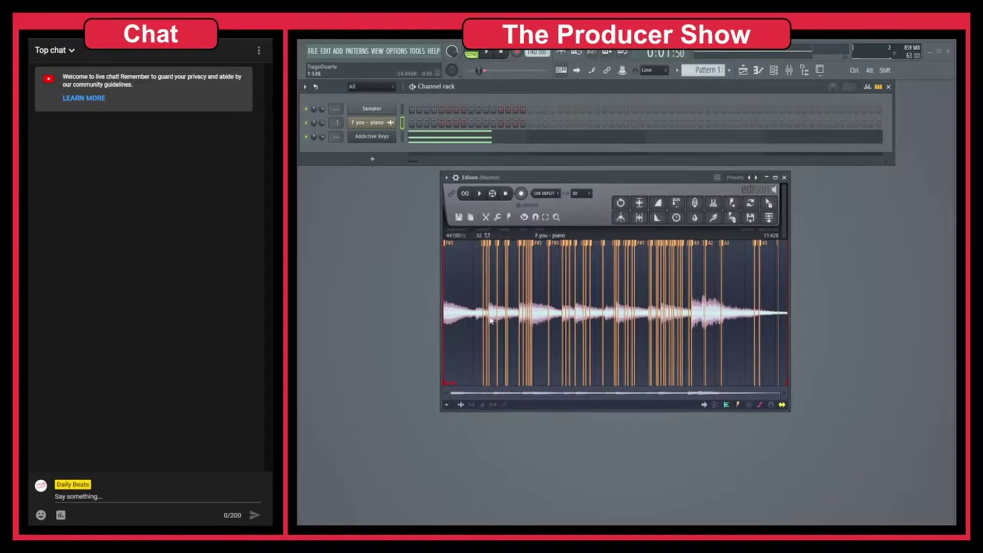
scroll(490, 307, "up", 3)
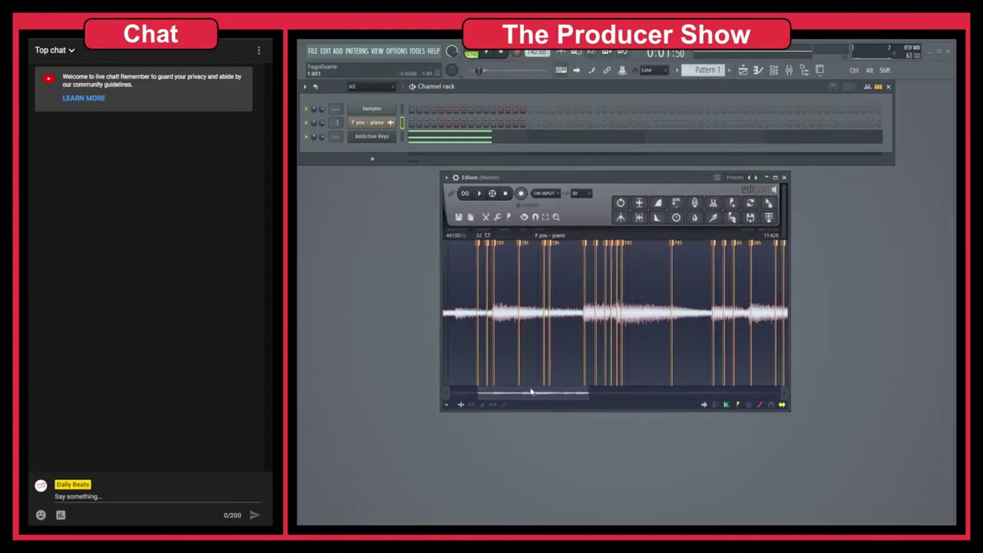
left_click_drag(532, 392, 450, 391)
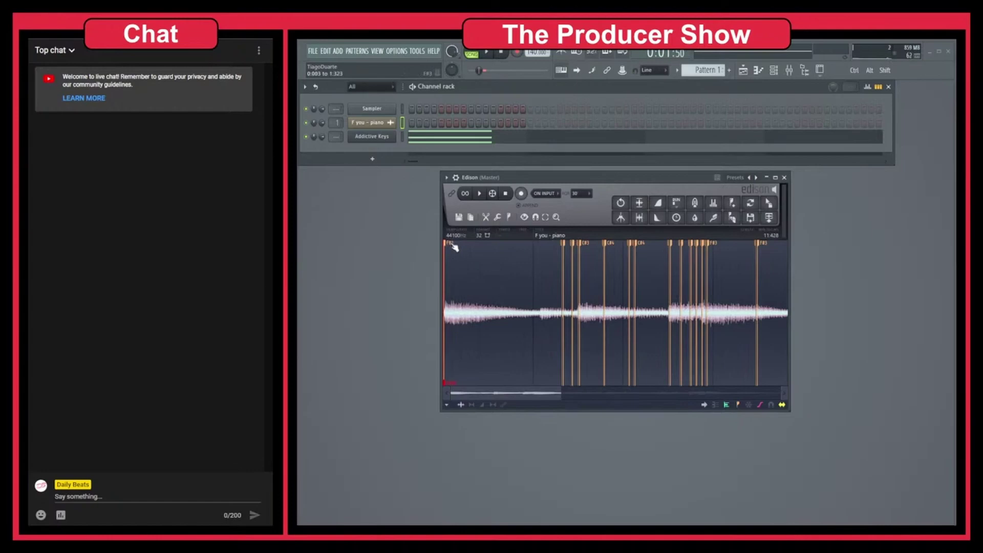
Zoom and scroll along the waveform to read the pitch-region markers
scroll(596, 266, "up", 4)
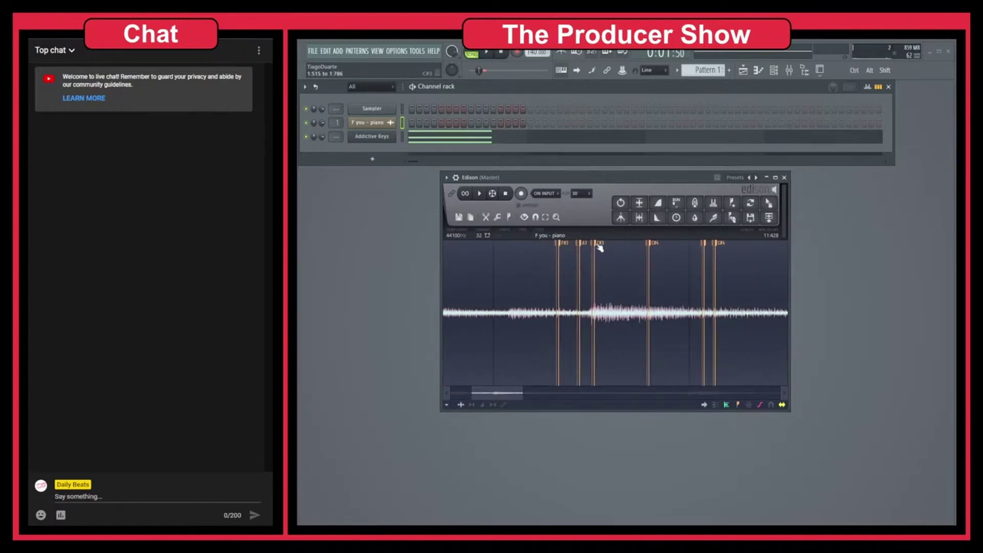
scroll(599, 253, "up", 3)
scroll(599, 256, "down", 3)
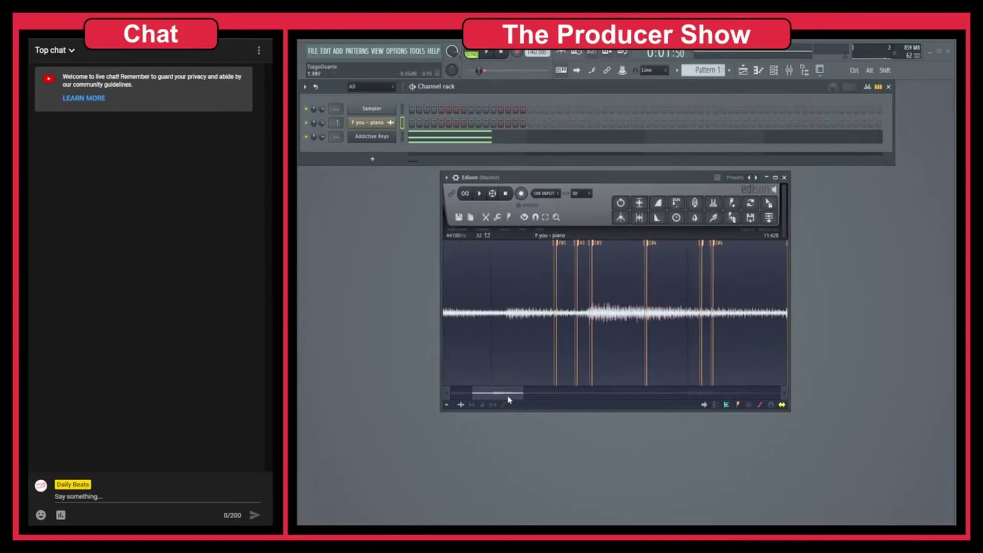
left_click_drag(509, 398, 582, 392)
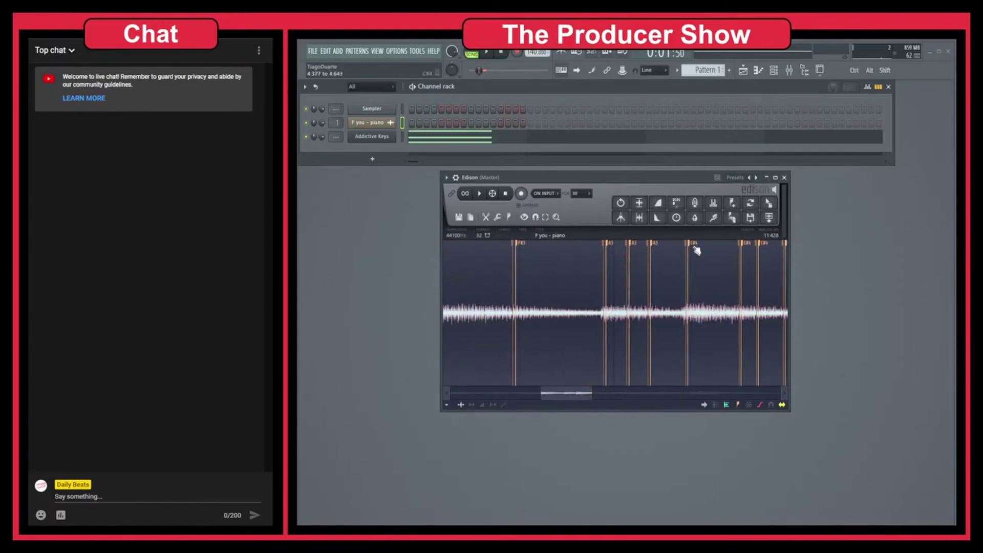
left_click_drag(566, 403, 600, 395)
scroll(702, 304, "down", 5)
scroll(745, 308, "down", 3)
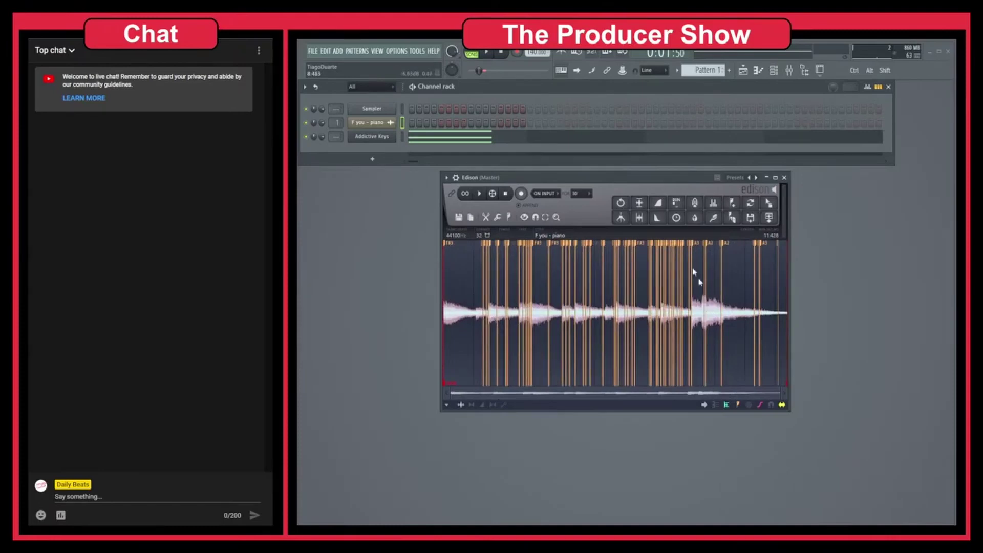
Bring up the Addictive Keys piano roll, then close both Edison and the piano roll
left_click(472, 137)
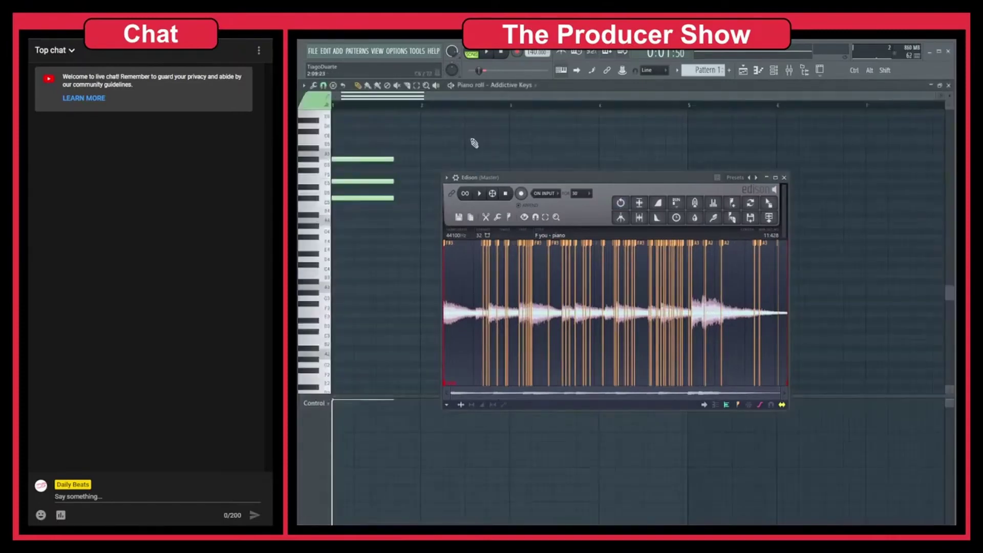
left_click(341, 181)
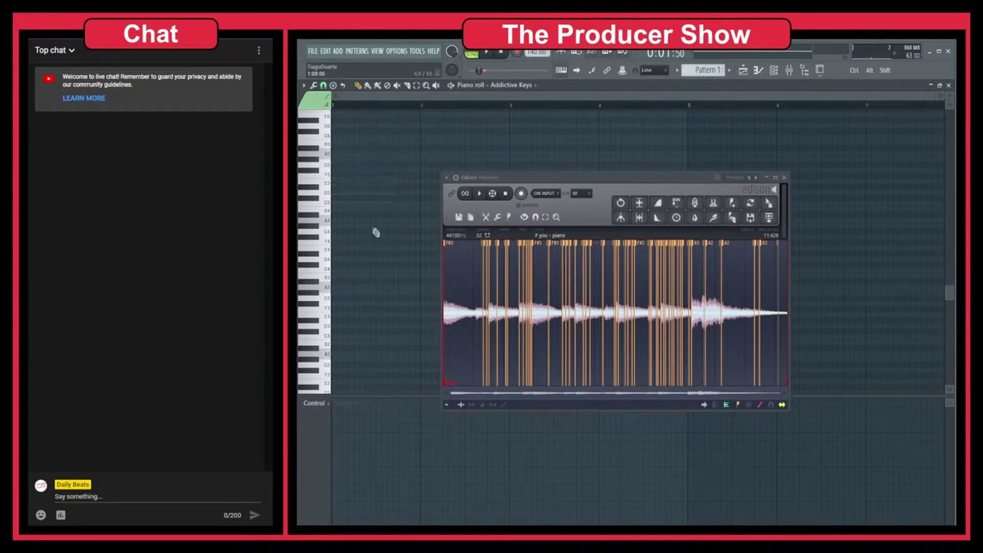
left_click(312, 50)
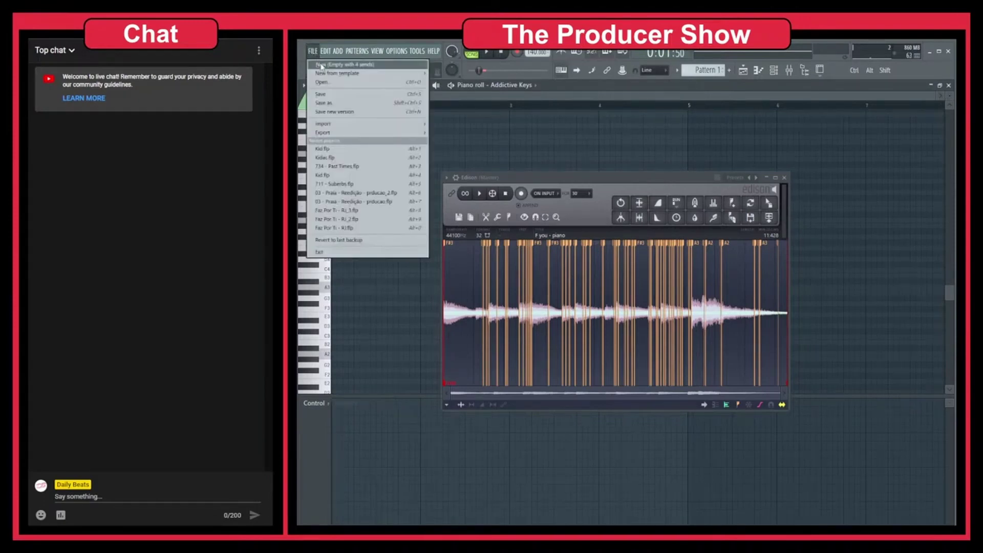
left_click(629, 181)
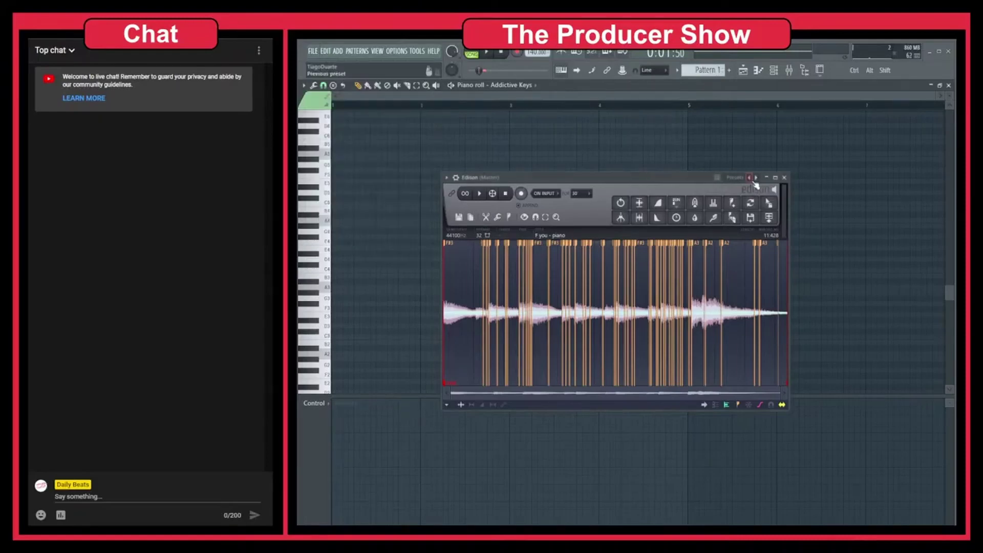
left_click(786, 178)
left_click(948, 85)
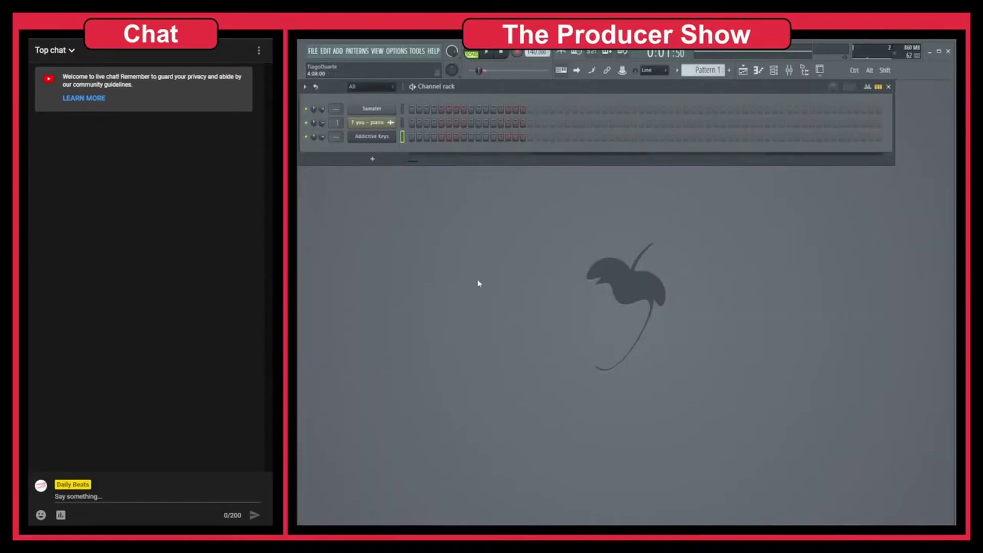